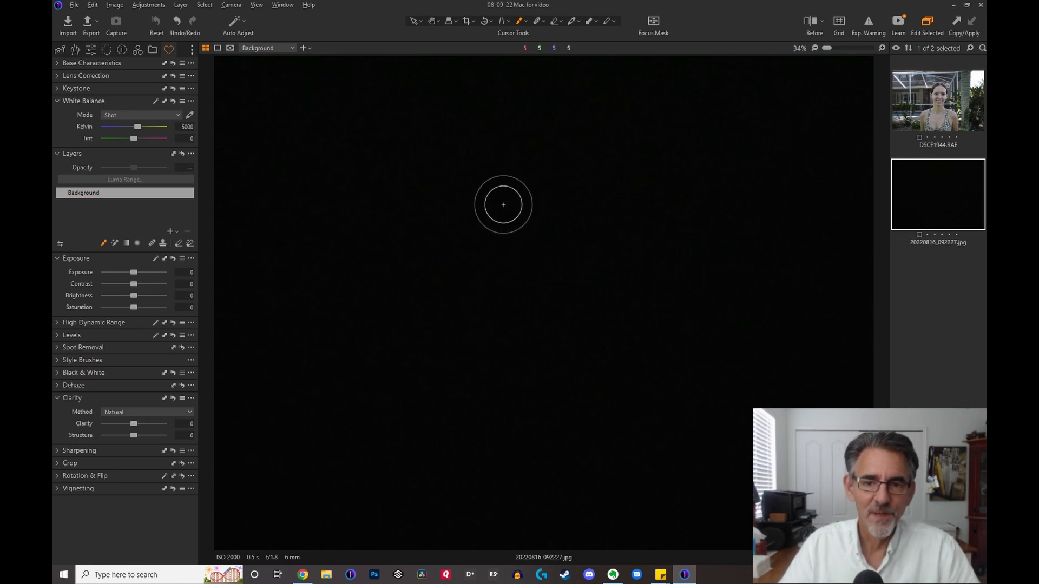
Step: Set the adjustment brush to size 821, hardness 100 and flow 100, and stamp one dab with the mask displayed
{"action": "right_click", "coordinate": [504, 205]}
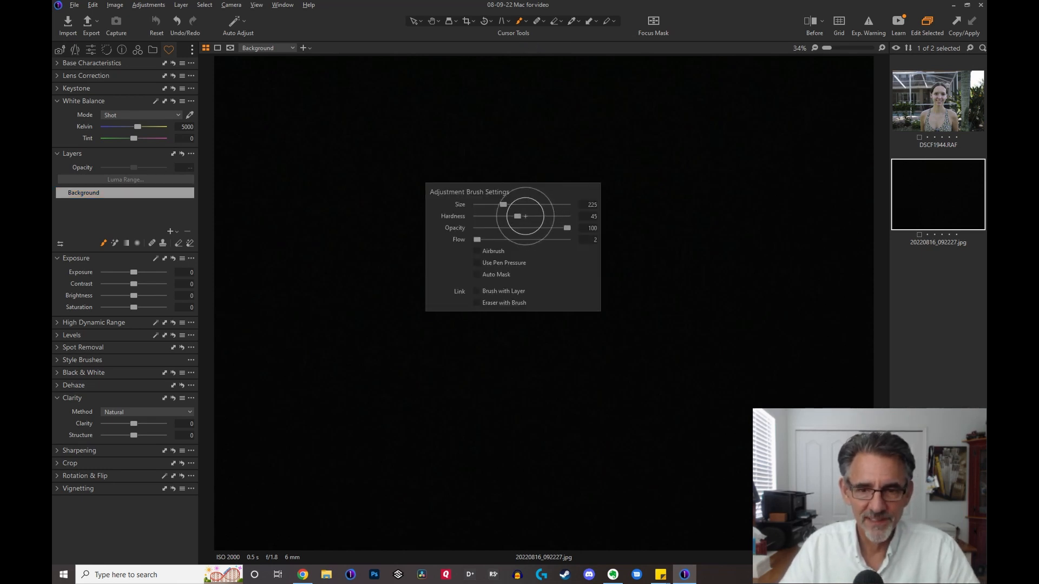
{"action": "left_click_drag", "start_coordinate": [518, 216], "coordinate": [566, 216]}
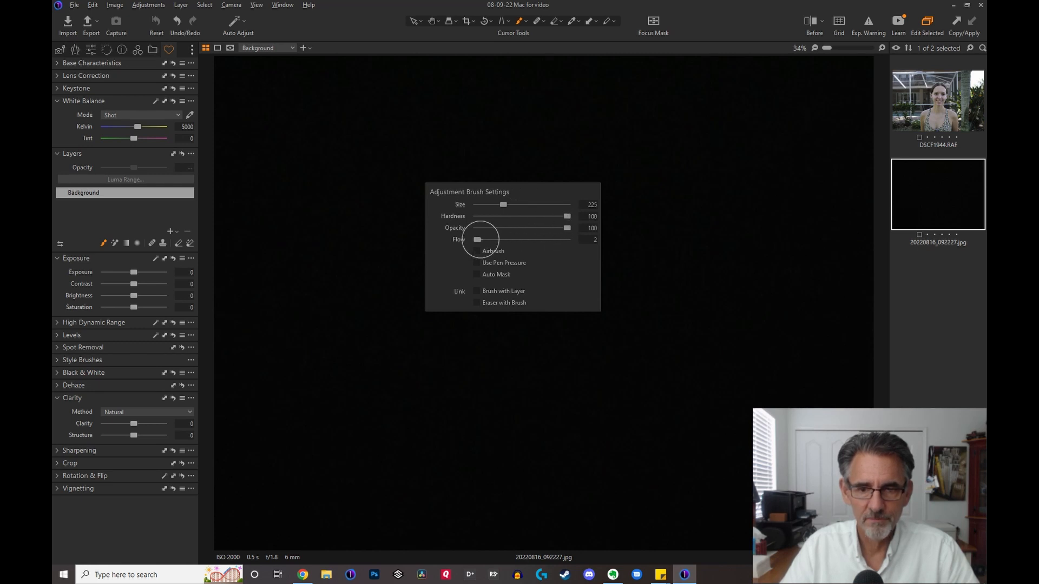
{"action": "left_click_drag", "start_coordinate": [476, 240], "coordinate": [566, 239]}
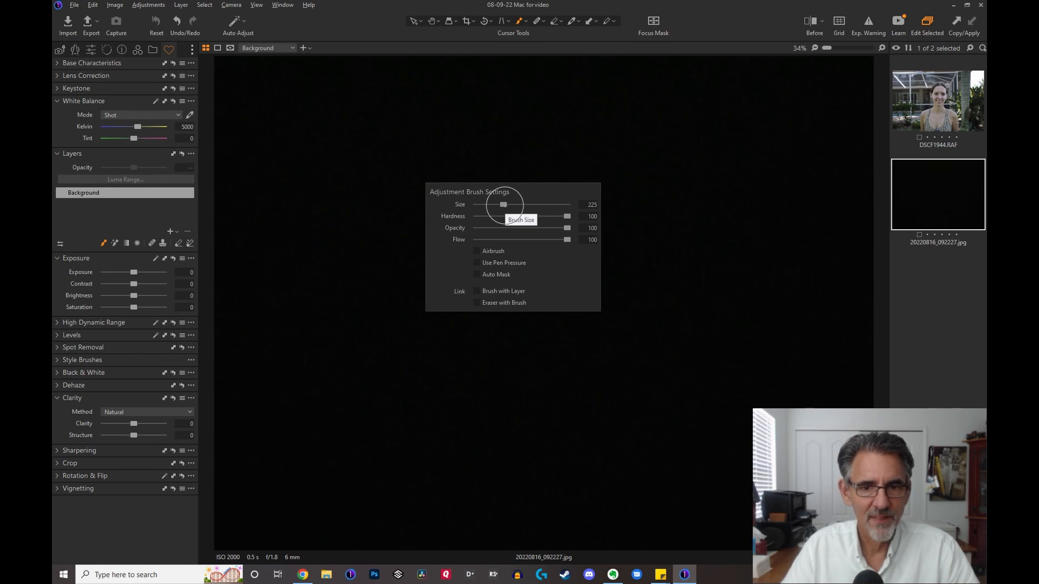
{"action": "mouse_move", "coordinate": [503, 205]}
{"action": "left_mouse_down"}
{"action": "mouse_move", "coordinate": [543, 209]}
{"action": "mouse_move", "coordinate": [514, 204]}
{"action": "mouse_move", "coordinate": [526, 214]}
{"action": "mouse_move", "coordinate": [515, 200]}
{"action": "mouse_move", "coordinate": [511, 219]}
{"action": "mouse_move", "coordinate": [515, 203]}
{"action": "mouse_move", "coordinate": [506, 217]}
{"action": "mouse_move", "coordinate": [499, 203]}
{"action": "mouse_move", "coordinate": [496, 213]}
{"action": "mouse_move", "coordinate": [541, 216]}
{"action": "mouse_move", "coordinate": [522, 203]}
{"action": "left_mouse_up"}
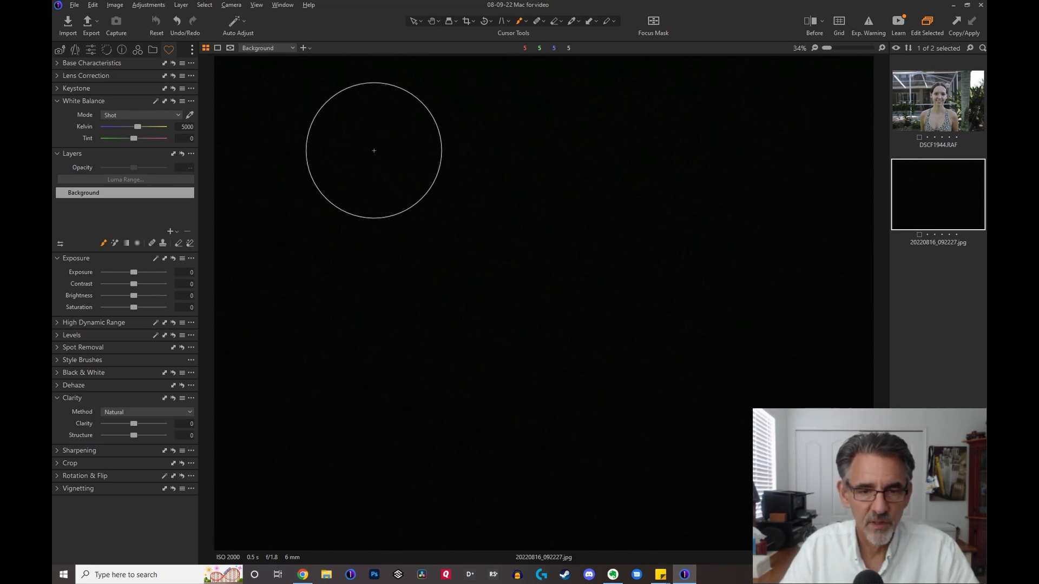
{"action": "left_click", "coordinate": [372, 150]}
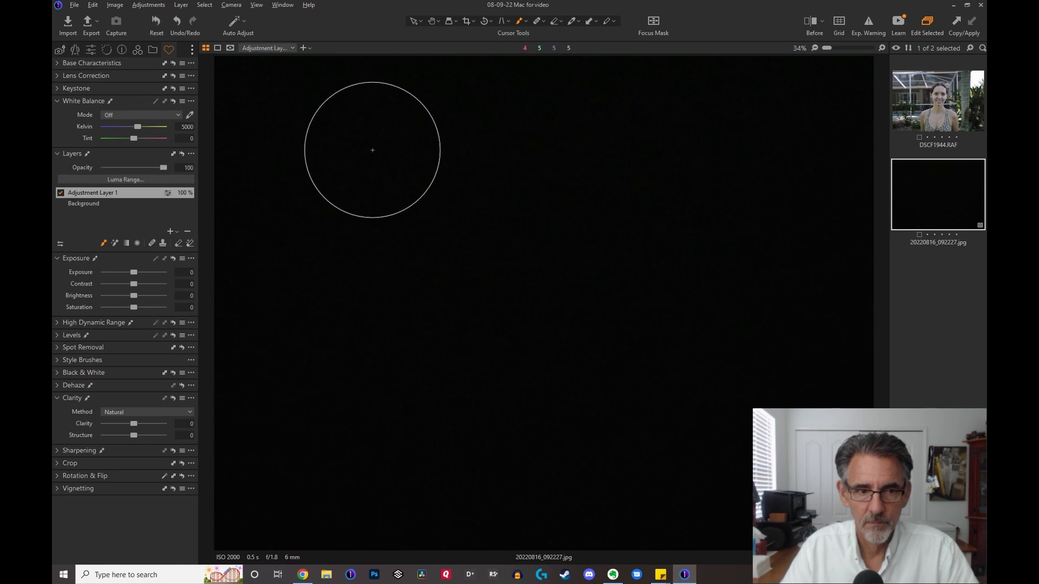
{"action": "key", "text": "m"}
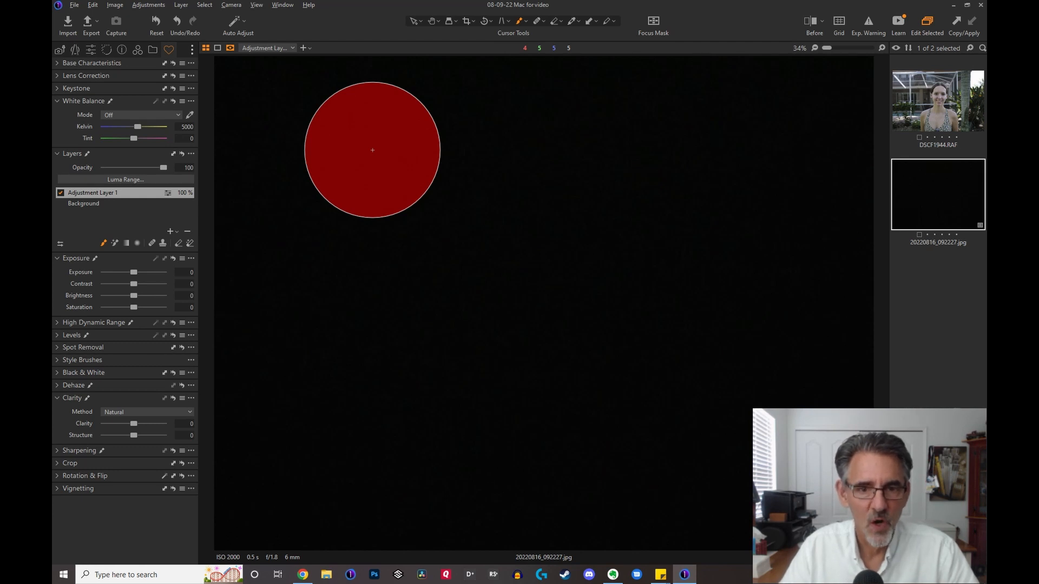
Step: Set the brush hardness to 49 and stamp a second, softer dab beside the hard-edged one
{"action": "right_click", "coordinate": [526, 150]}
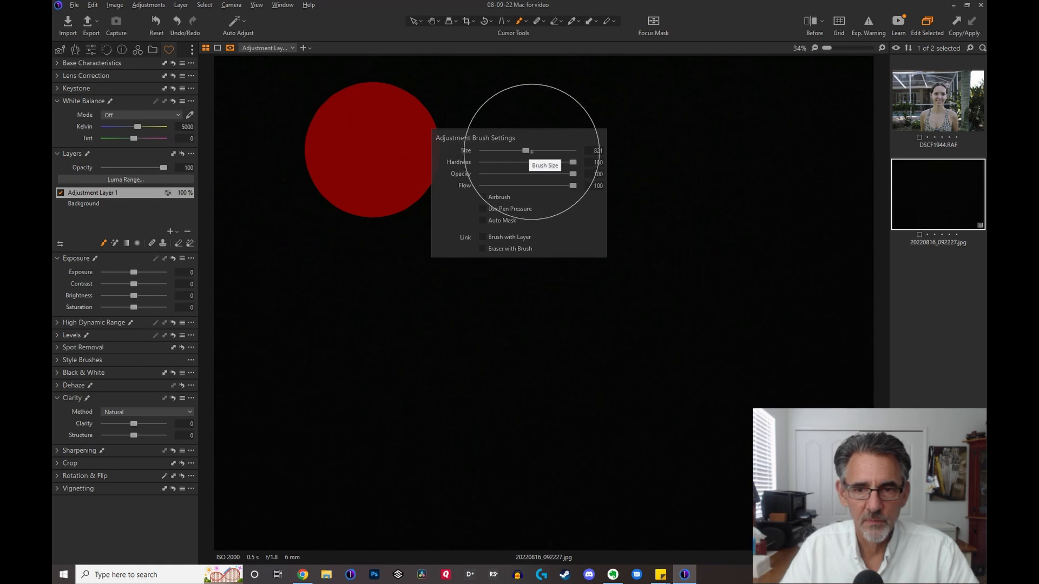
{"action": "left_click_drag", "start_coordinate": [573, 164], "coordinate": [528, 162]}
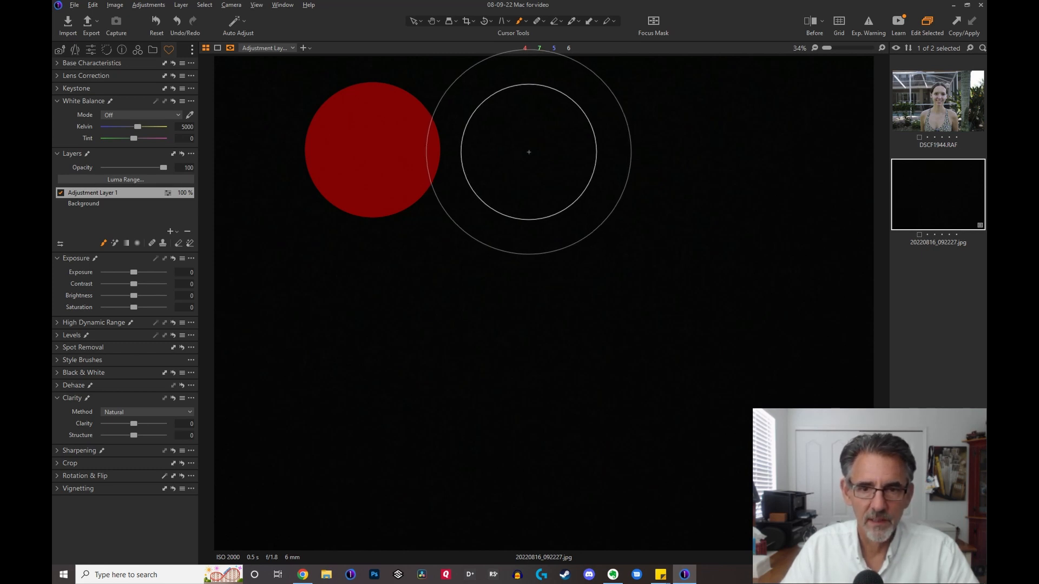
{"action": "left_click", "coordinate": [528, 152]}
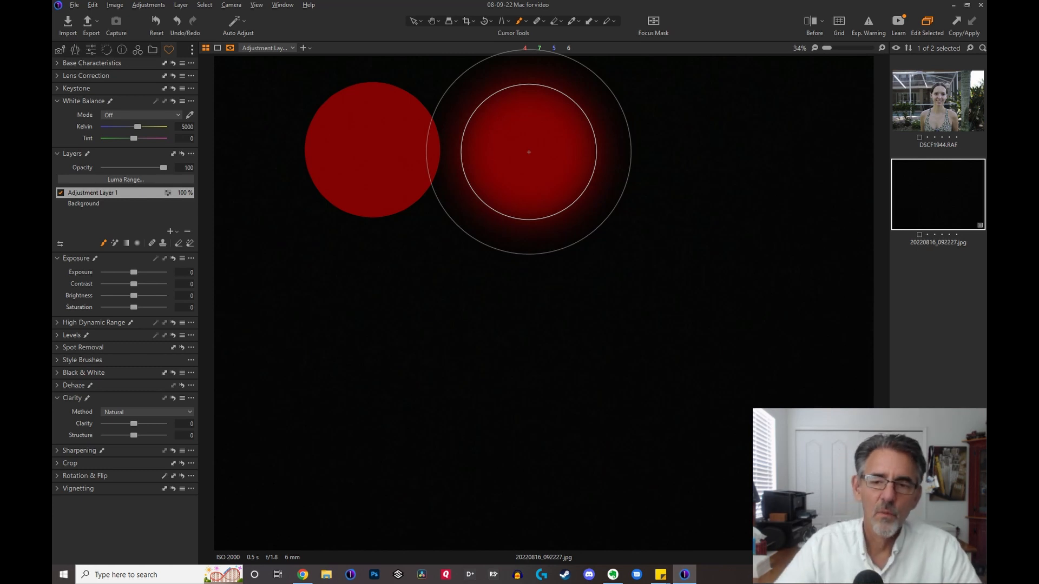
Step: Set the brush hardness to 3, stamp a third dab in the upper row, and build up another below with repeated dabs
{"action": "right_click", "coordinate": [700, 156]}
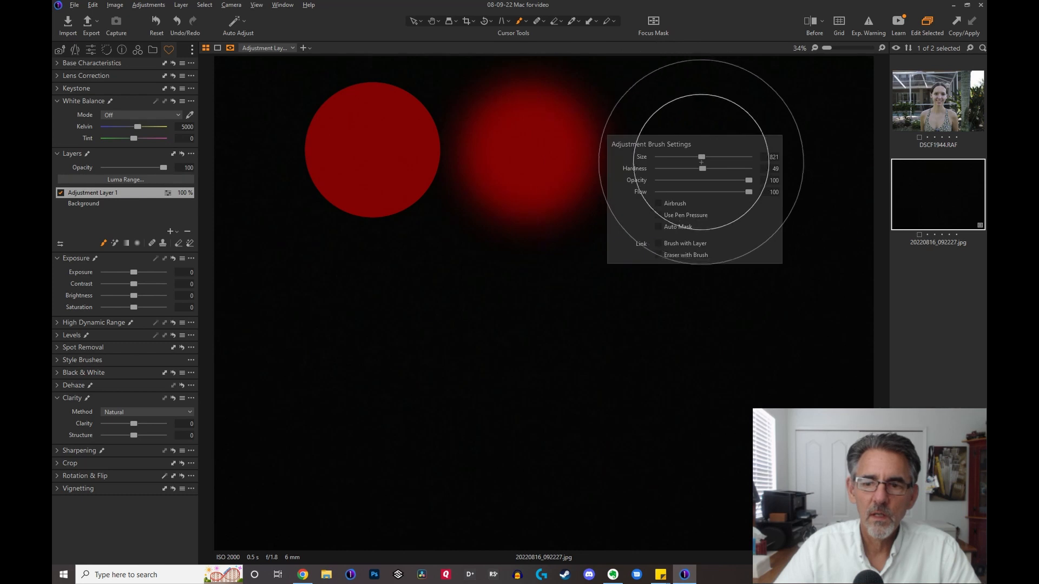
{"action": "left_click_drag", "start_coordinate": [704, 168], "coordinate": [662, 171]}
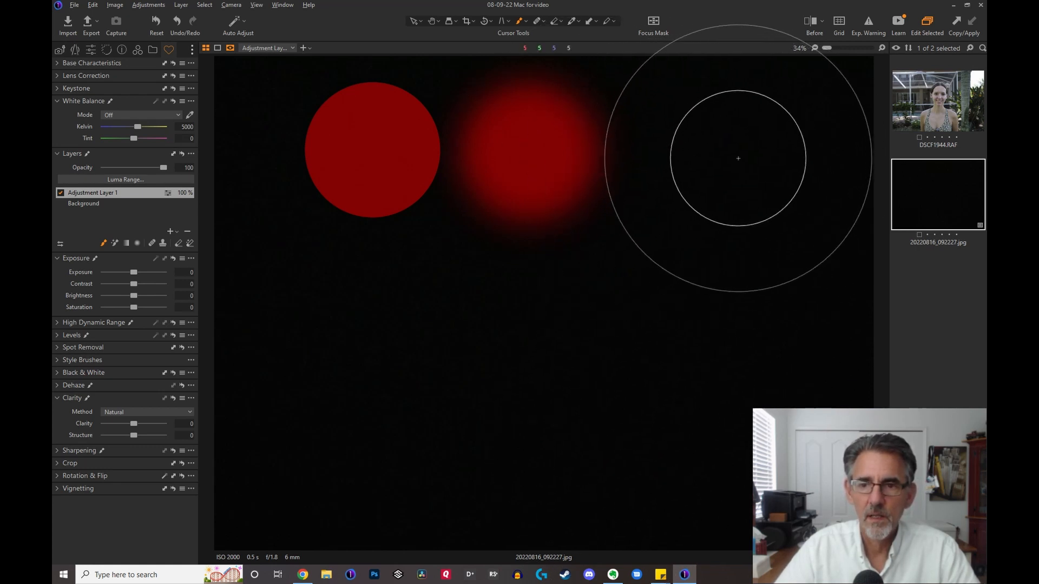
{"action": "left_click", "coordinate": [728, 159]}
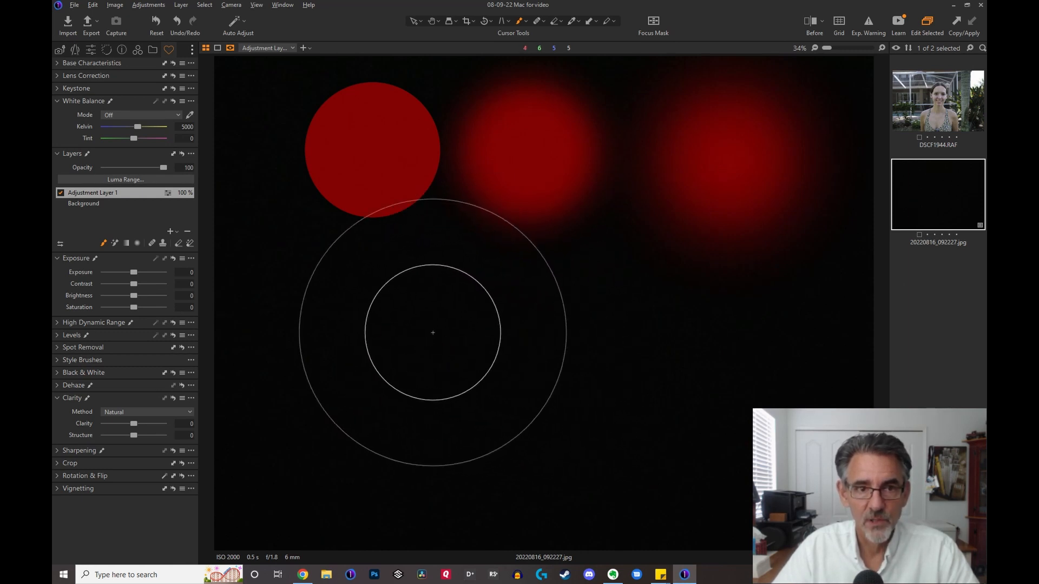
{"action": "left_click", "coordinate": [401, 363]}
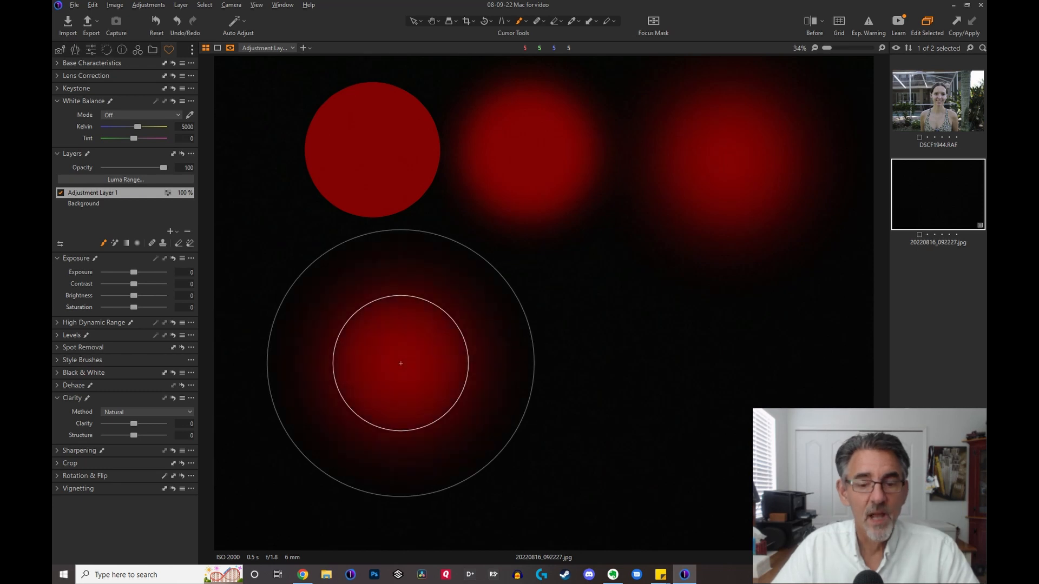
{"action": "left_click", "coordinate": [400, 364]}
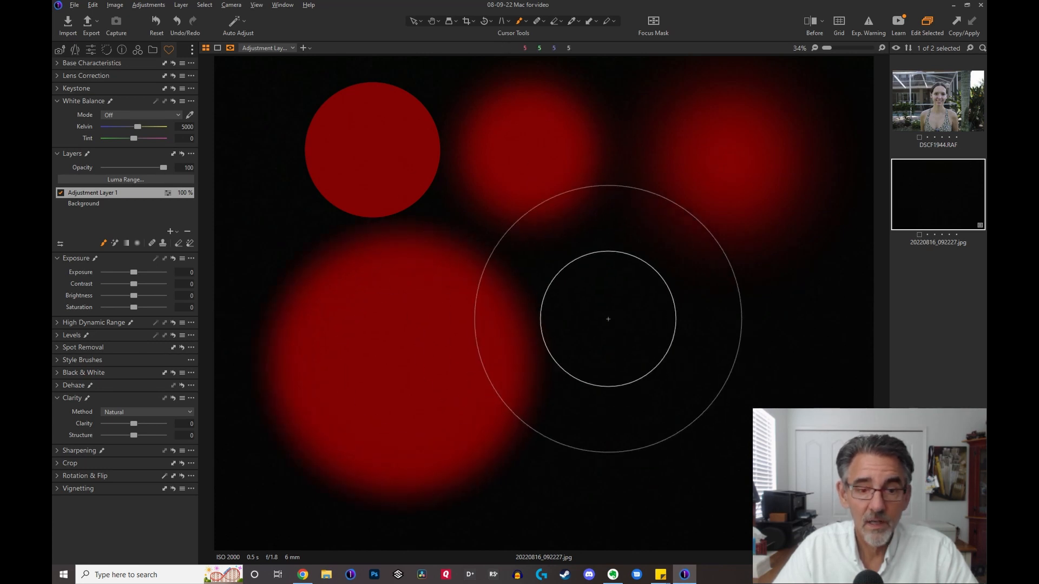
Step: Replace the painted adjustment layer with an empty one and stamp a dab at brush hardness 100
{"action": "left_click", "coordinate": [190, 232]}
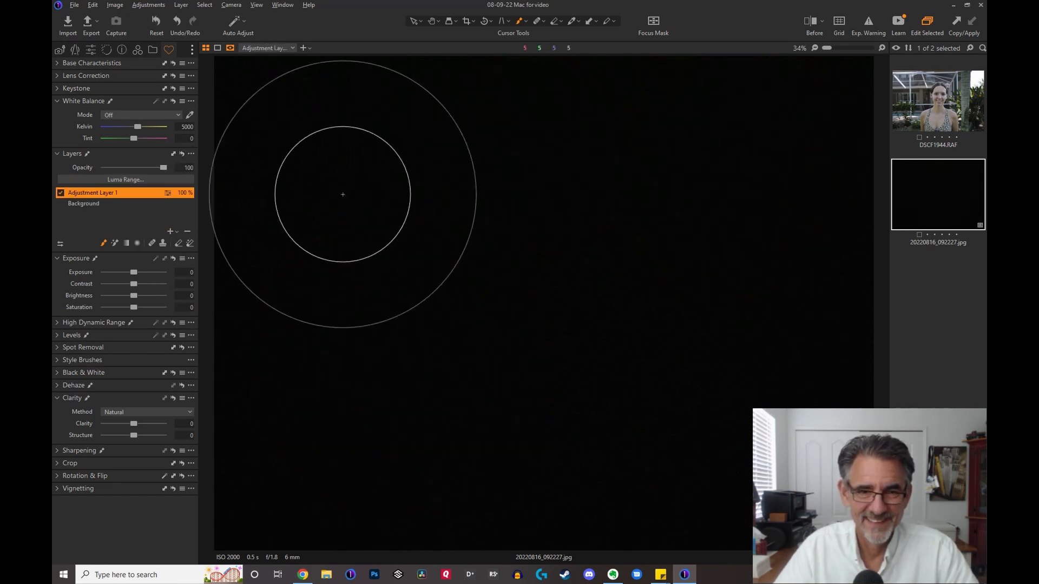
{"action": "right_click", "coordinate": [495, 209]}
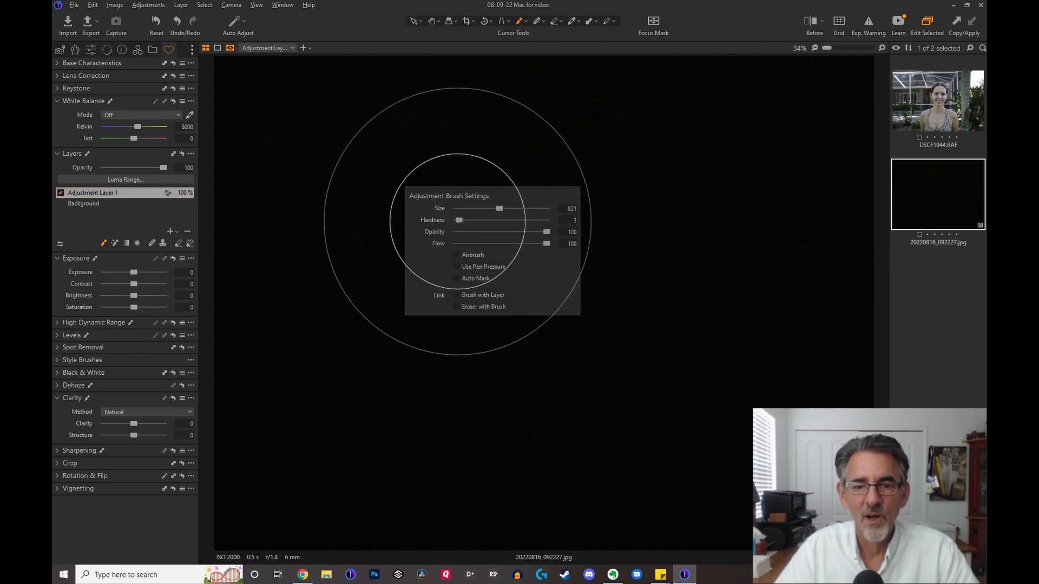
{"action": "left_click_drag", "start_coordinate": [458, 222], "coordinate": [553, 222]}
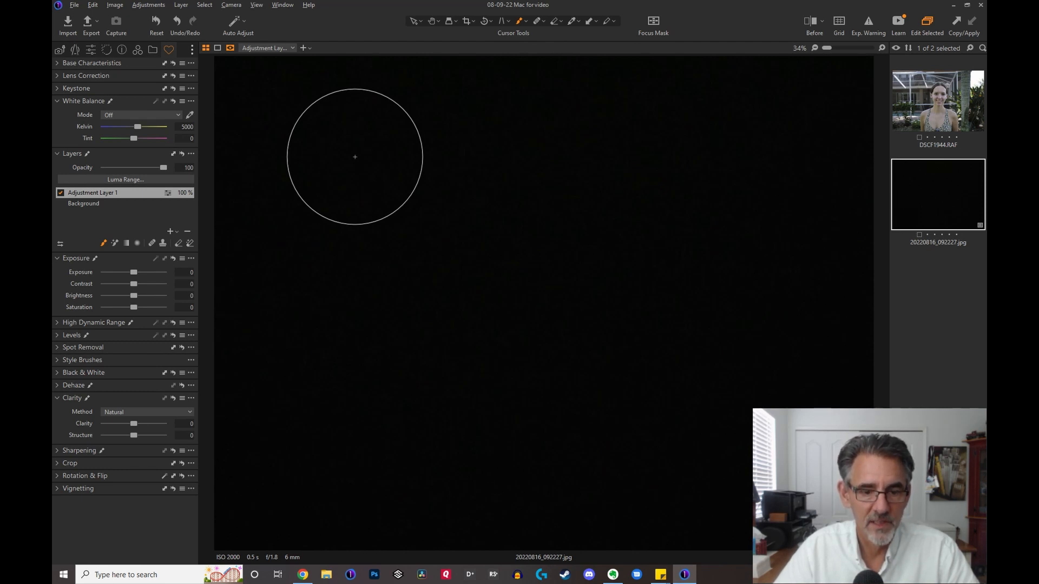
{"action": "left_click", "coordinate": [355, 157]}
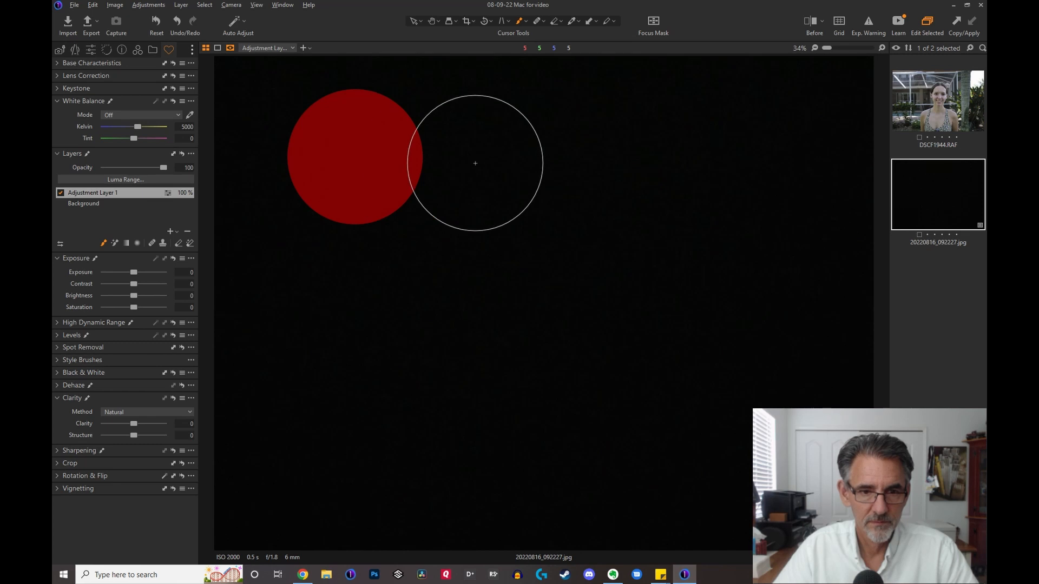
Step: Lower the brush opacity to 49 and stamp a dab beside the fully opaque one
{"action": "right_click", "coordinate": [510, 162]}
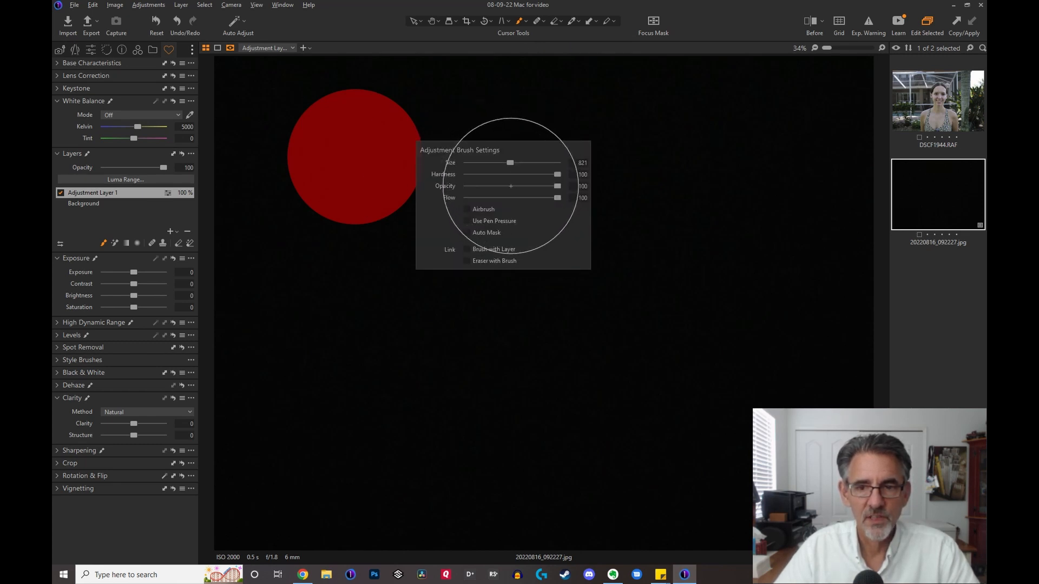
{"action": "left_click", "coordinate": [511, 186]}
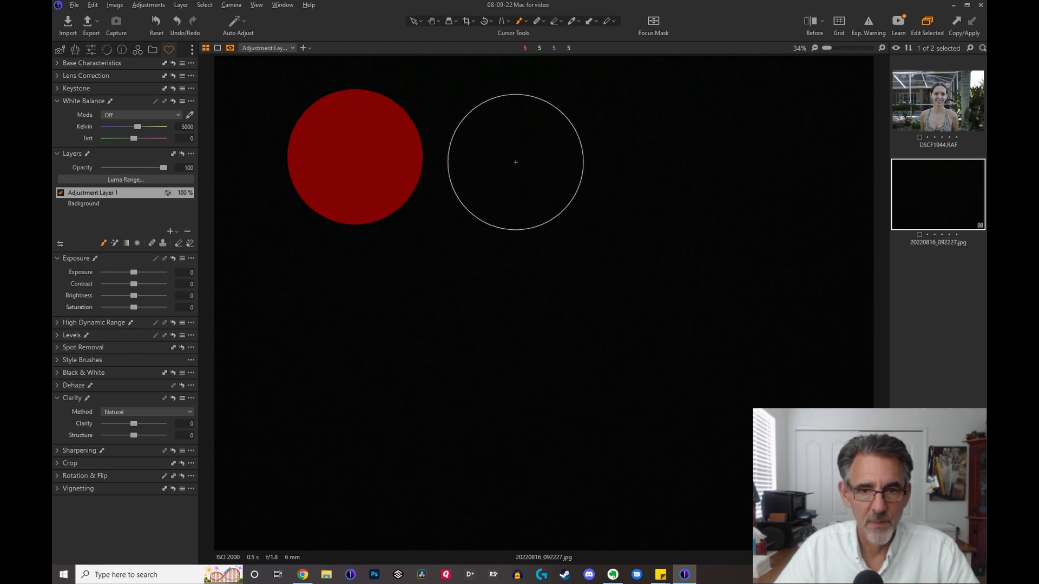
{"action": "left_click", "coordinate": [516, 159]}
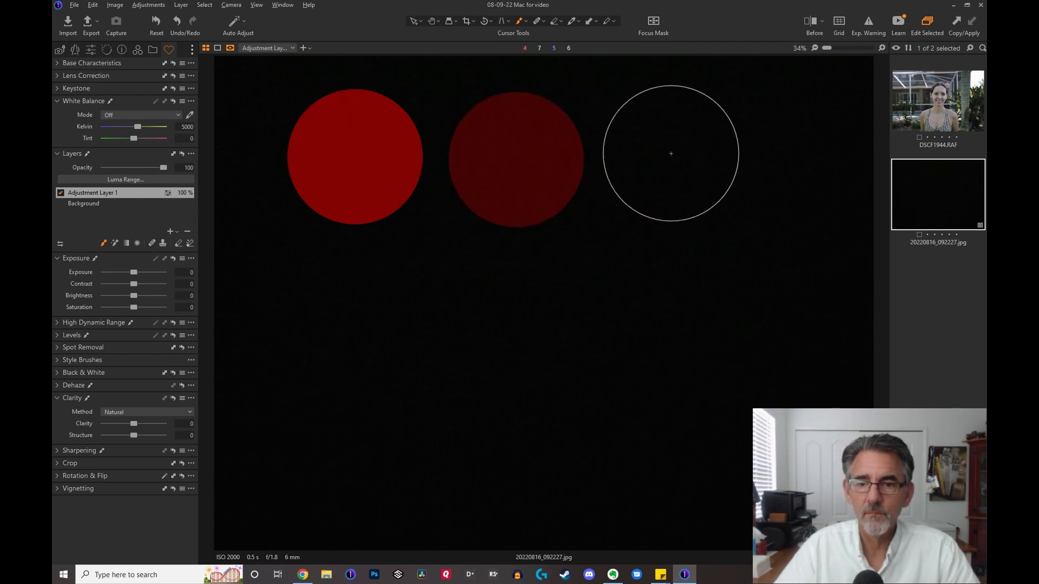
Step: Paint a large patch in one continuous stroke at opacity 49, and stamp a dab partly overlapping the middle one
{"action": "right_click", "coordinate": [683, 157]}
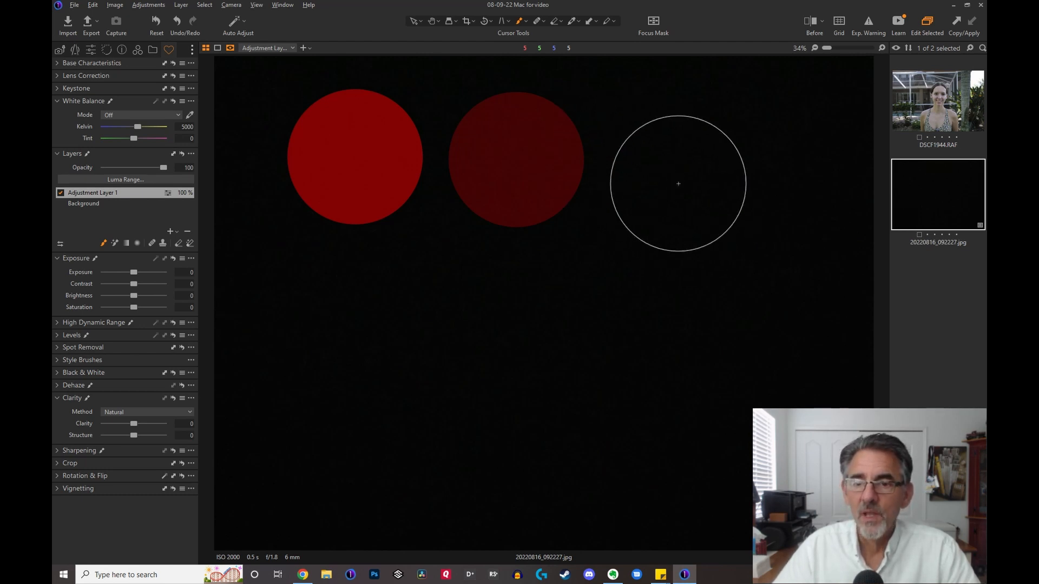
{"action": "mouse_move", "coordinate": [752, 167]}
{"action": "left_mouse_down"}
{"action": "mouse_move", "coordinate": [727, 197]}
{"action": "mouse_move", "coordinate": [736, 219]}
{"action": "mouse_move", "coordinate": [761, 213]}
{"action": "mouse_move", "coordinate": [767, 186]}
{"action": "mouse_move", "coordinate": [755, 169]}
{"action": "mouse_move", "coordinate": [711, 175]}
{"action": "mouse_move", "coordinate": [700, 232]}
{"action": "mouse_move", "coordinate": [715, 254]}
{"action": "mouse_move", "coordinate": [744, 258]}
{"action": "mouse_move", "coordinate": [795, 216]}
{"action": "mouse_move", "coordinate": [795, 179]}
{"action": "mouse_move", "coordinate": [780, 153]}
{"action": "mouse_move", "coordinate": [703, 166]}
{"action": "mouse_move", "coordinate": [687, 222]}
{"action": "mouse_move", "coordinate": [719, 249]}
{"action": "mouse_move", "coordinate": [732, 201]}
{"action": "left_mouse_up"}
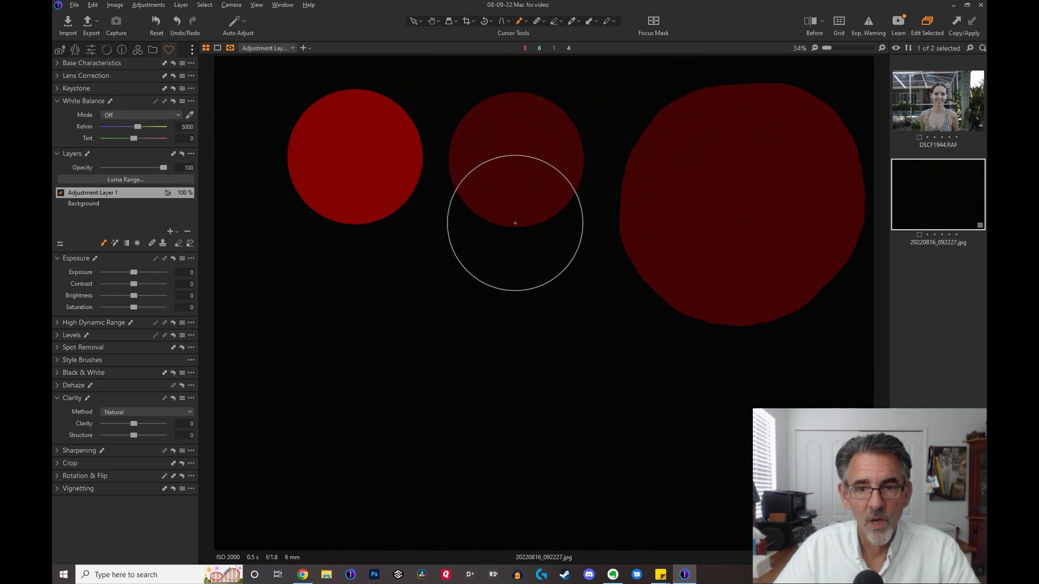
{"action": "left_click", "coordinate": [517, 245]}
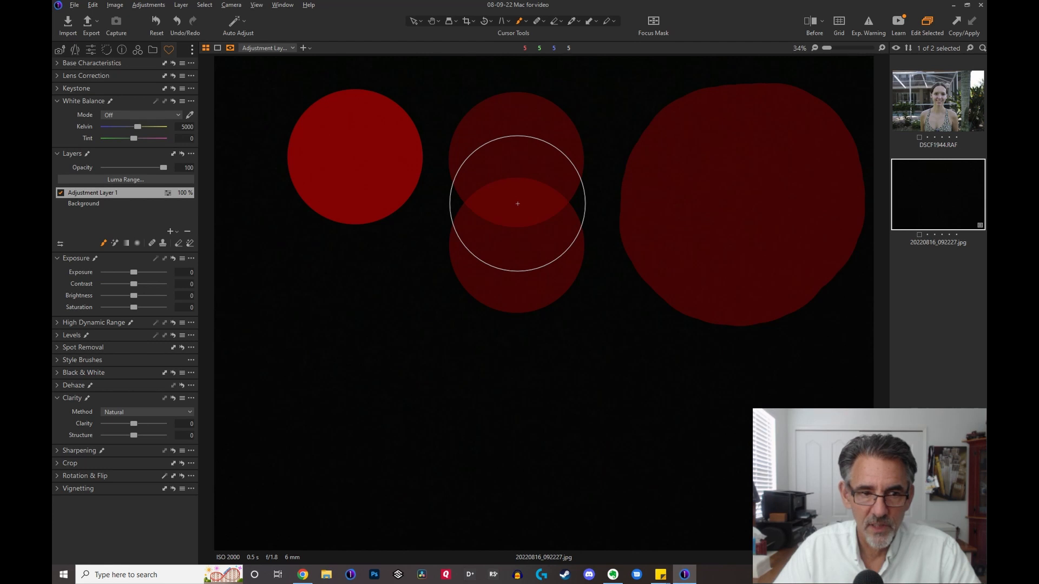
Step: Lower the brush opacity further and stamp a faint dab below the fully opaque one
{"action": "right_click", "coordinate": [587, 347]}
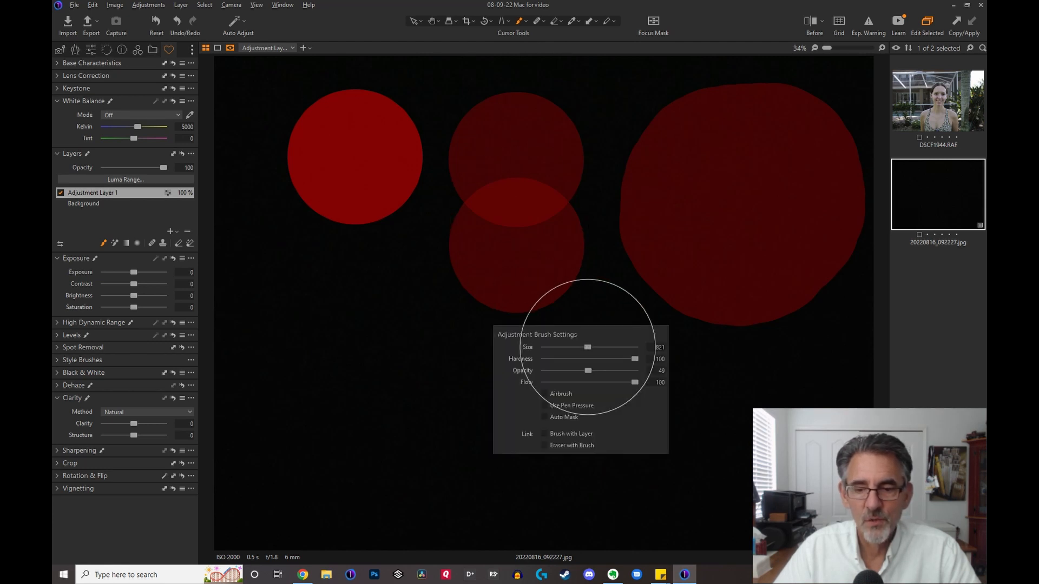
{"action": "left_click_drag", "start_coordinate": [588, 371], "coordinate": [561, 371]}
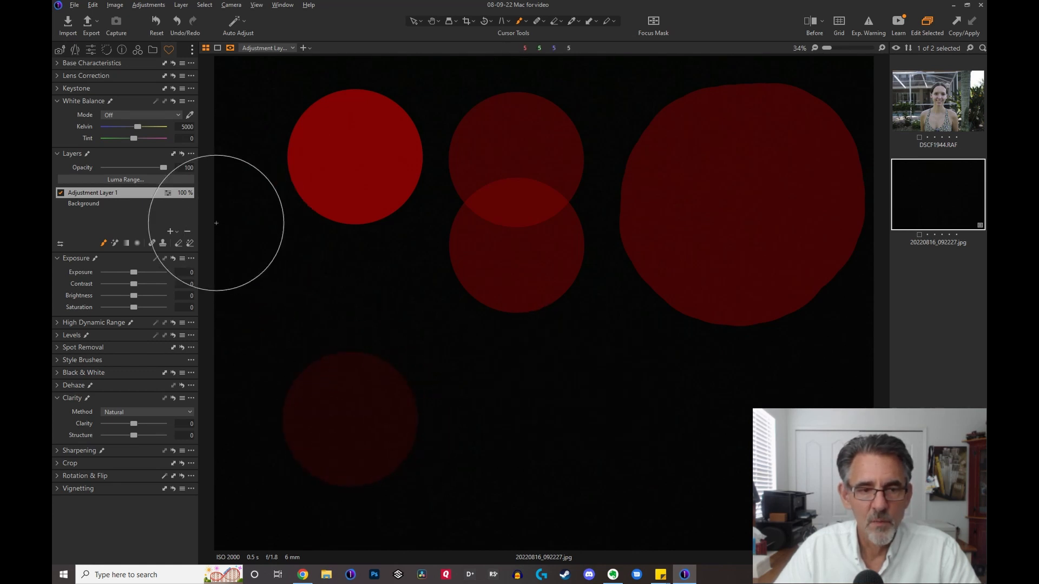
Step: Replace the painted adjustment layer with an empty one and stamp three overlapping low-opacity dabs
{"action": "left_click", "coordinate": [187, 232]}
{"action": "left_click", "coordinate": [171, 231]}
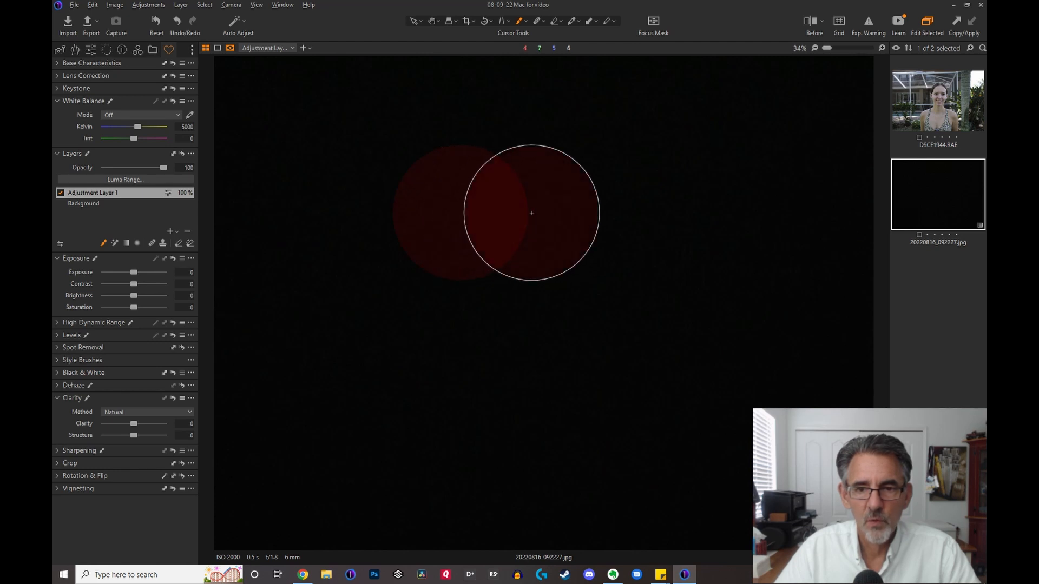
{"action": "left_click", "coordinate": [532, 213]}
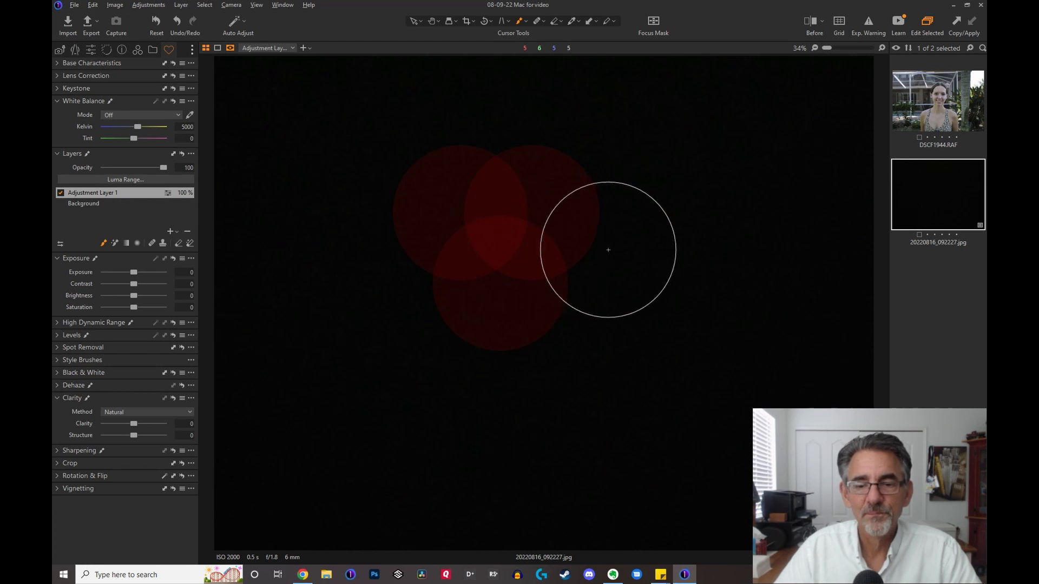
Step: Clear the overlapping dabs by replacing the adjustment layer, and paint two separate dabs side by side
{"action": "left_click", "coordinate": [188, 232]}
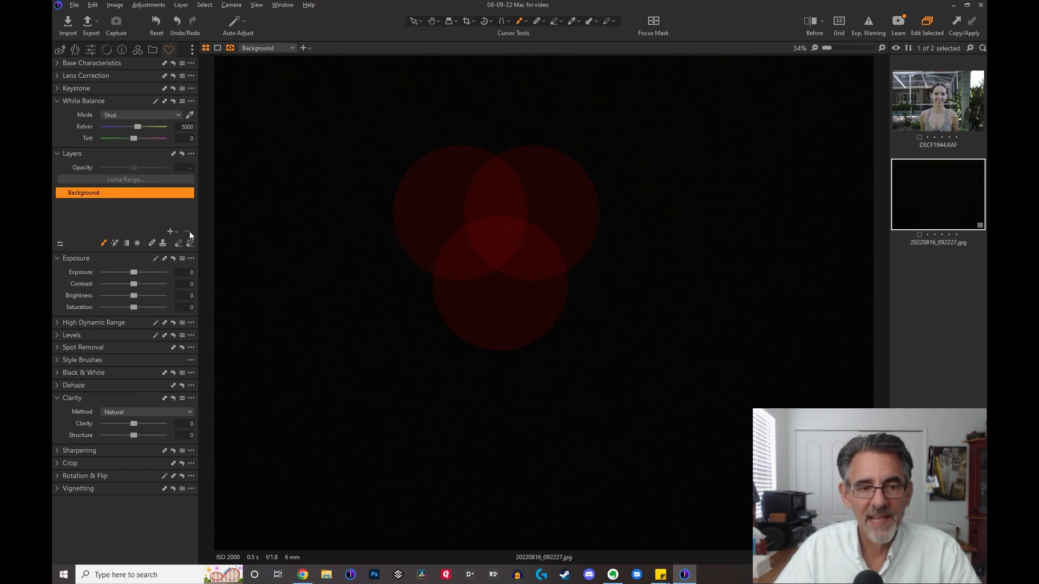
{"action": "left_click", "coordinate": [169, 231]}
{"action": "left_click_drag", "start_coordinate": [521, 218], "coordinate": [527, 218]}
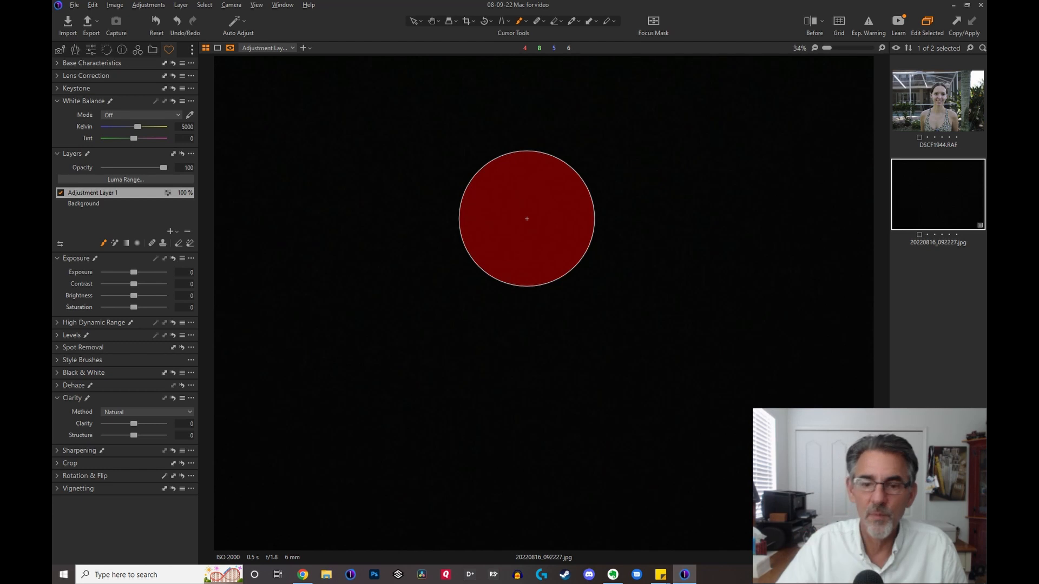
{"action": "left_click", "coordinate": [364, 242]}
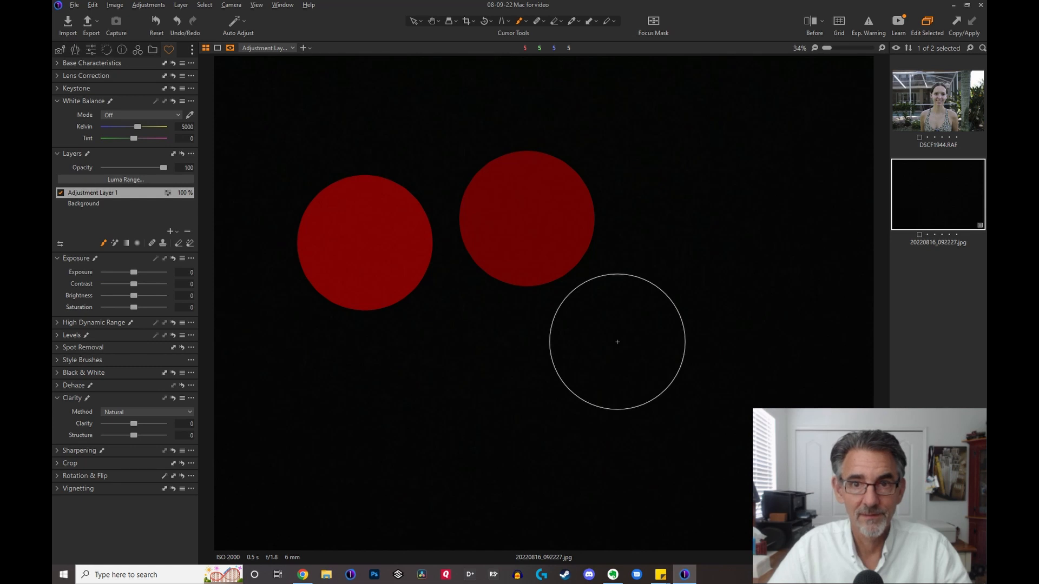
Step: Set the brush opacity to 75 and stamp a single dab below the other two
{"action": "right_click", "coordinate": [702, 208]}
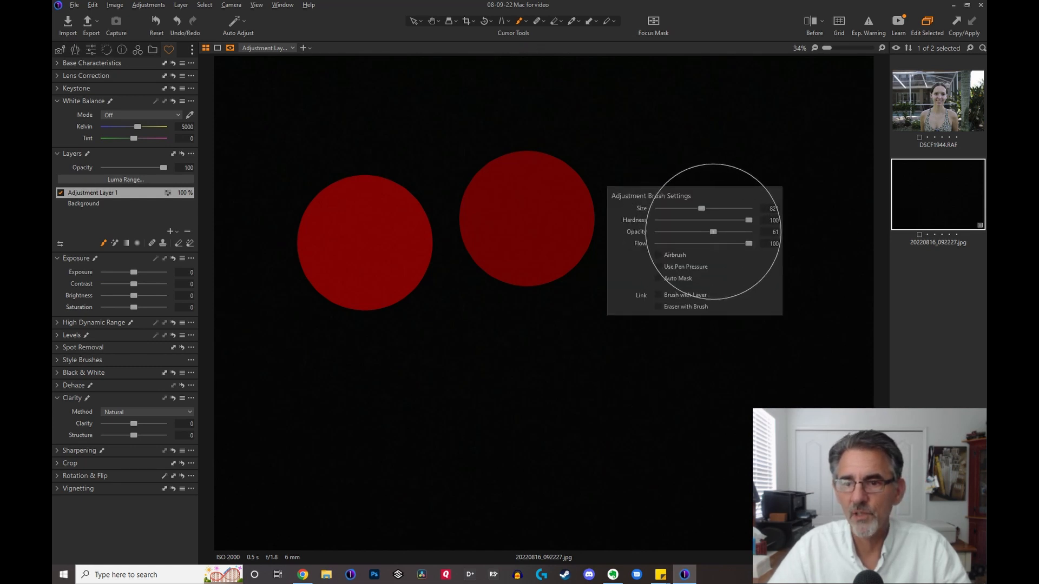
{"action": "left_click_drag", "start_coordinate": [696, 231], "coordinate": [727, 234]}
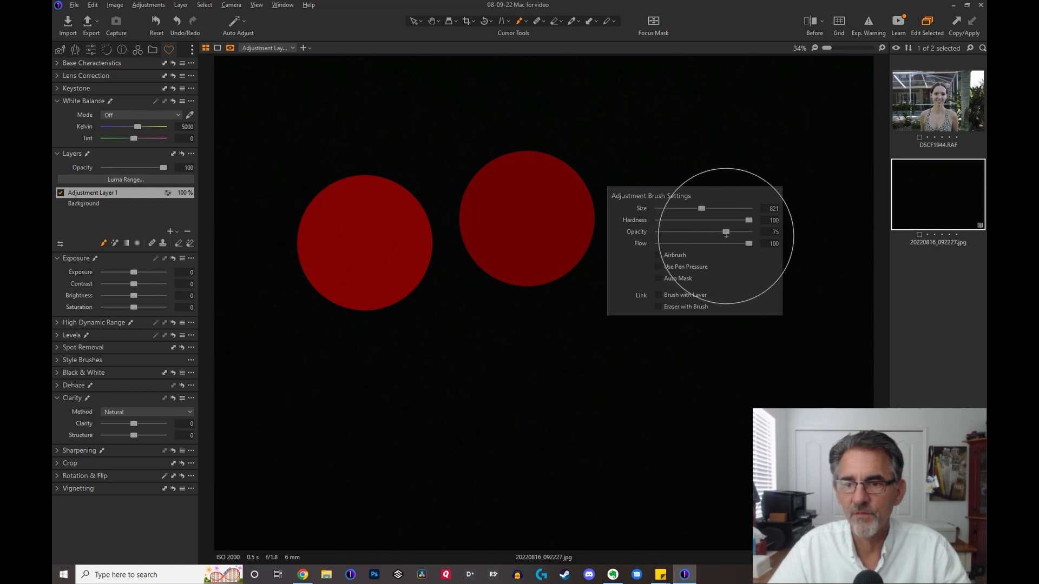
{"action": "left_click", "coordinate": [469, 401]}
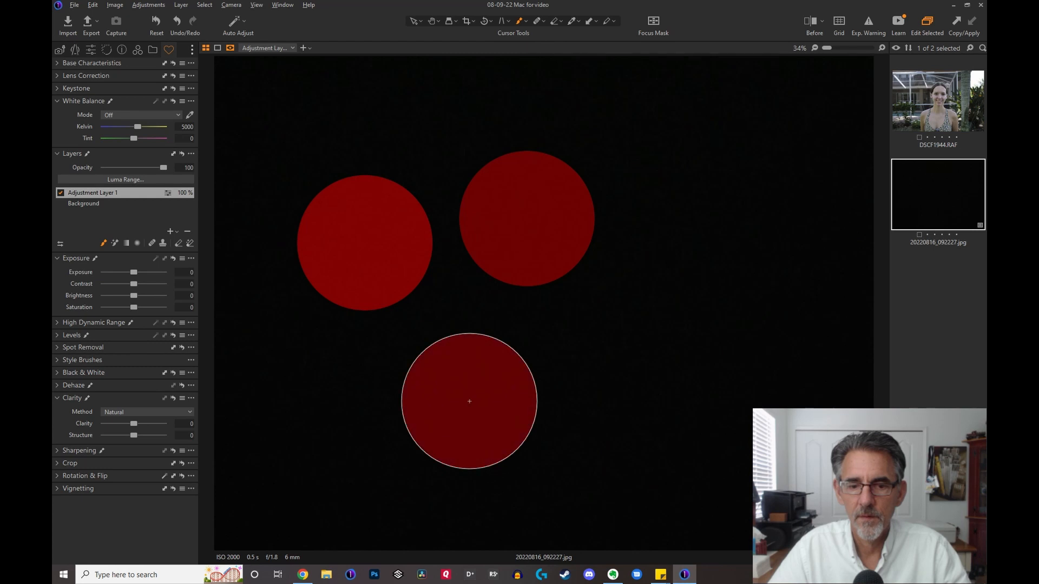
Step: Adjust the brush settings and stamp a fourth dab beside the single lower one
{"action": "right_click", "coordinate": [638, 399]}
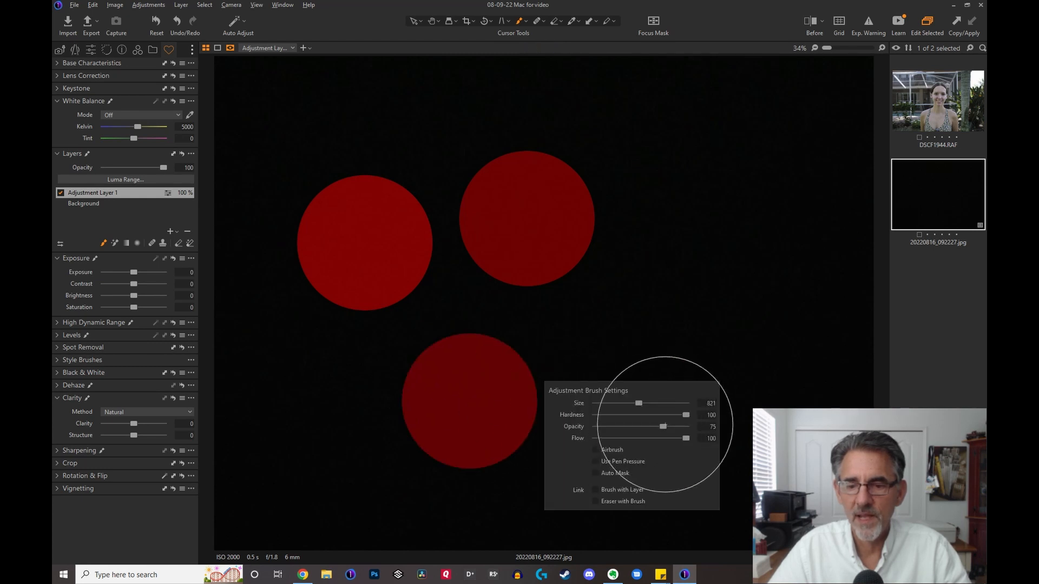
{"action": "left_click_drag", "start_coordinate": [663, 426], "coordinate": [640, 427]}
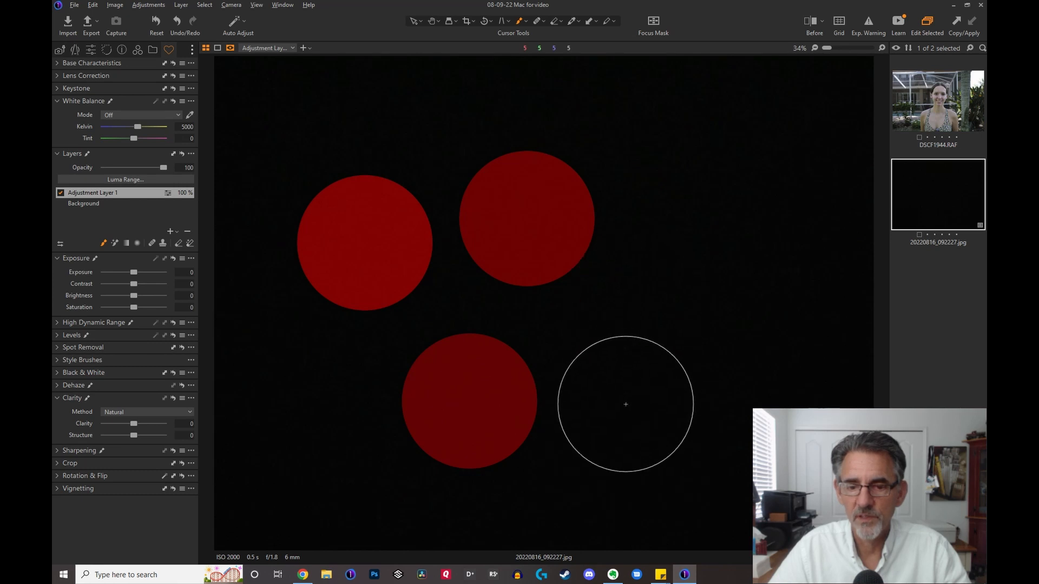
{"action": "left_click", "coordinate": [626, 404]}
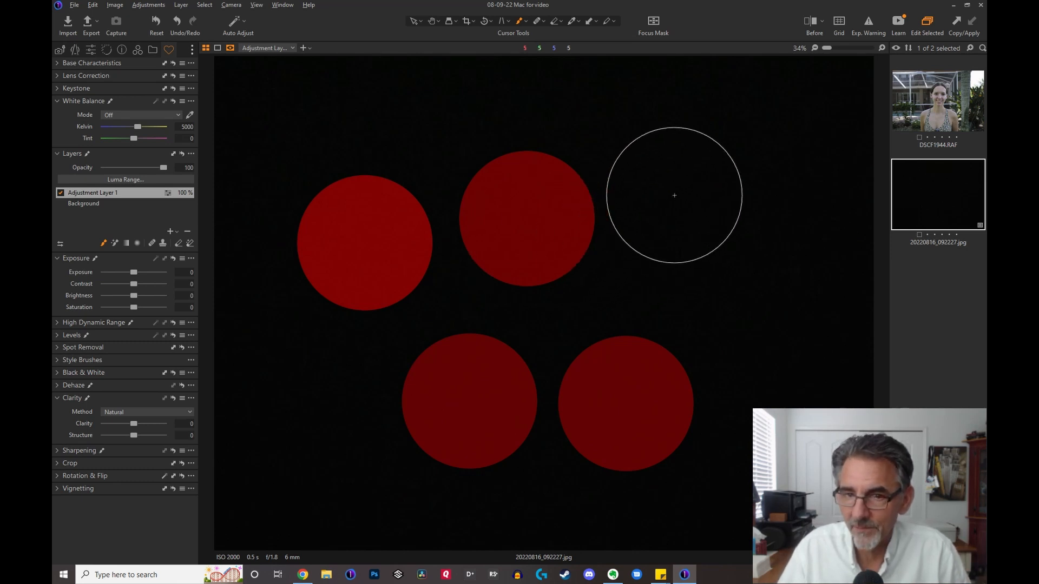
Step: Replace the painted adjustment layer with an empty one and stamp a single dab at brush opacity 50 and flow 100
{"action": "left_click", "coordinate": [187, 231]}
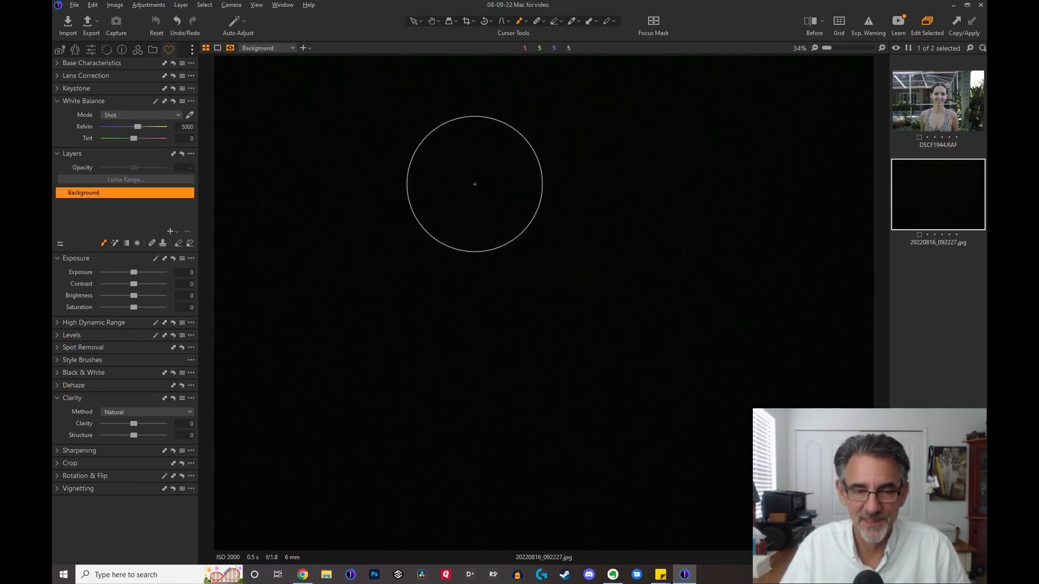
{"action": "left_click", "coordinate": [171, 232]}
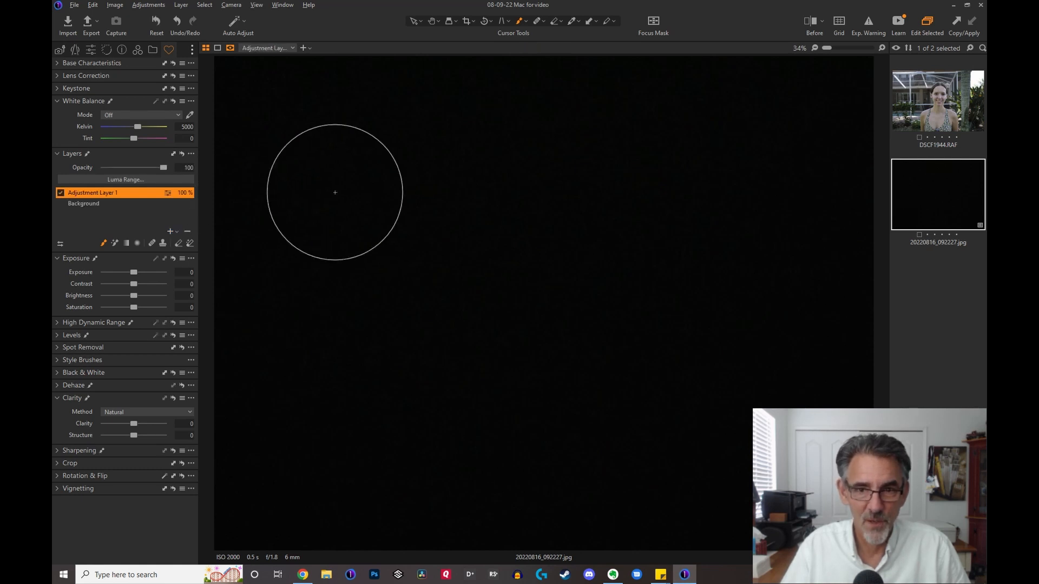
{"action": "right_click", "coordinate": [553, 172]}
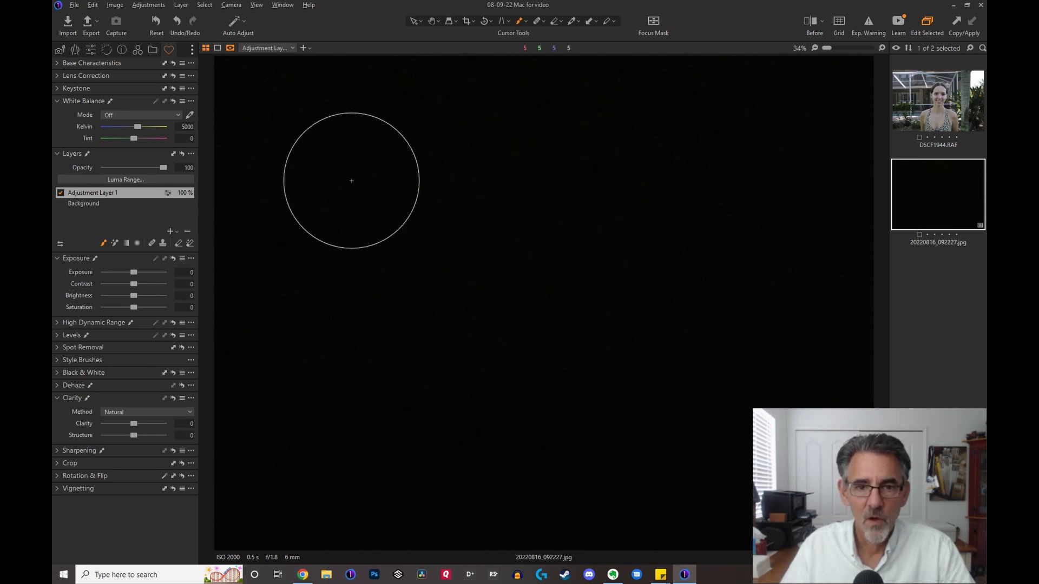
{"action": "left_click", "coordinate": [376, 162]}
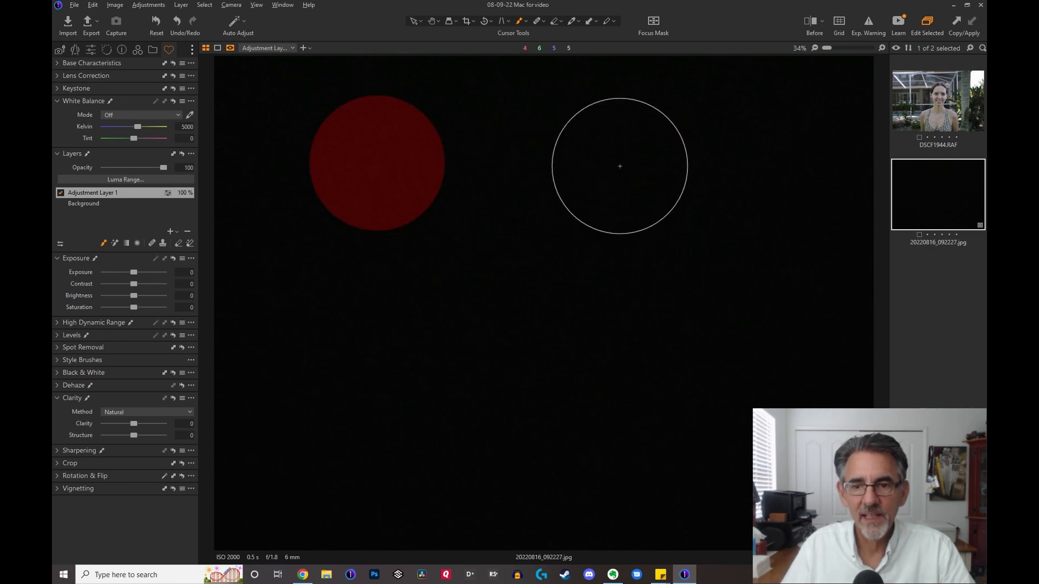
Step: Paint a large rounded patch beside the dab in one continuous stroke, and build up overlapping strokes at its center
{"action": "left_click", "coordinate": [620, 166]}
{"action": "mouse_move", "coordinate": [620, 166]}
{"action": "left_mouse_down"}
{"action": "mouse_move", "coordinate": [776, 167]}
{"action": "mouse_move", "coordinate": [614, 191]}
{"action": "mouse_move", "coordinate": [610, 232]}
{"action": "mouse_move", "coordinate": [623, 269]}
{"action": "mouse_move", "coordinate": [771, 258]}
{"action": "mouse_move", "coordinate": [787, 214]}
{"action": "mouse_move", "coordinate": [772, 170]}
{"action": "mouse_move", "coordinate": [708, 151]}
{"action": "mouse_move", "coordinate": [594, 160]}
{"action": "mouse_move", "coordinate": [582, 185]}
{"action": "mouse_move", "coordinate": [585, 266]}
{"action": "mouse_move", "coordinate": [682, 286]}
{"action": "mouse_move", "coordinate": [756, 276]}
{"action": "mouse_move", "coordinate": [794, 246]}
{"action": "mouse_move", "coordinate": [789, 159]}
{"action": "mouse_move", "coordinate": [723, 138]}
{"action": "mouse_move", "coordinate": [609, 142]}
{"action": "mouse_move", "coordinate": [580, 174]}
{"action": "mouse_move", "coordinate": [577, 216]}
{"action": "mouse_move", "coordinate": [613, 245]}
{"action": "mouse_move", "coordinate": [726, 260]}
{"action": "left_mouse_up"}
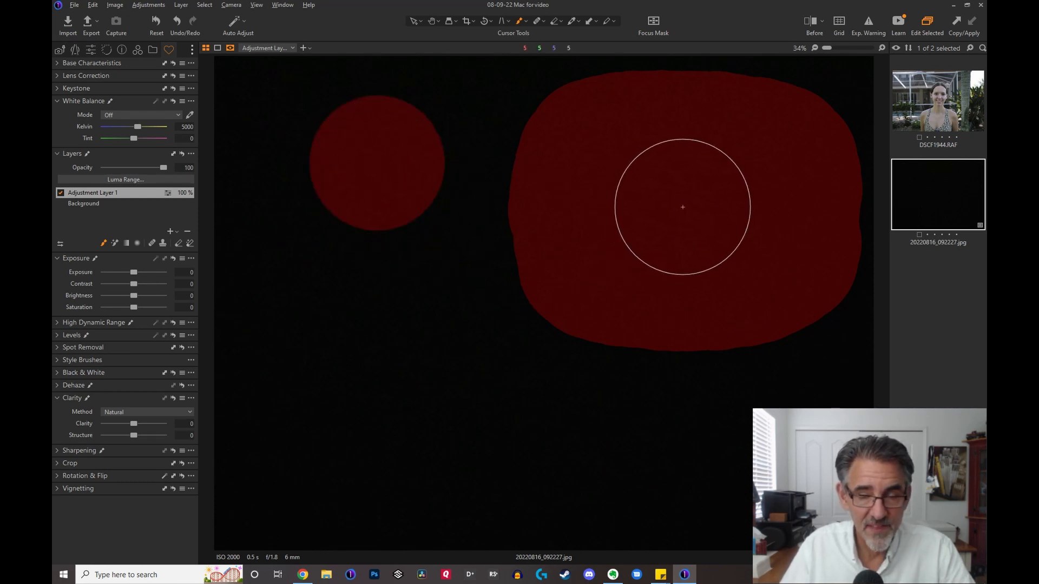
{"action": "mouse_move", "coordinate": [683, 207]}
{"action": "left_mouse_down"}
{"action": "mouse_move", "coordinate": [672, 202]}
{"action": "mouse_move", "coordinate": [680, 225]}
{"action": "mouse_move", "coordinate": [689, 200]}
{"action": "mouse_move", "coordinate": [664, 218]}
{"action": "mouse_move", "coordinate": [678, 216]}
{"action": "left_mouse_up"}
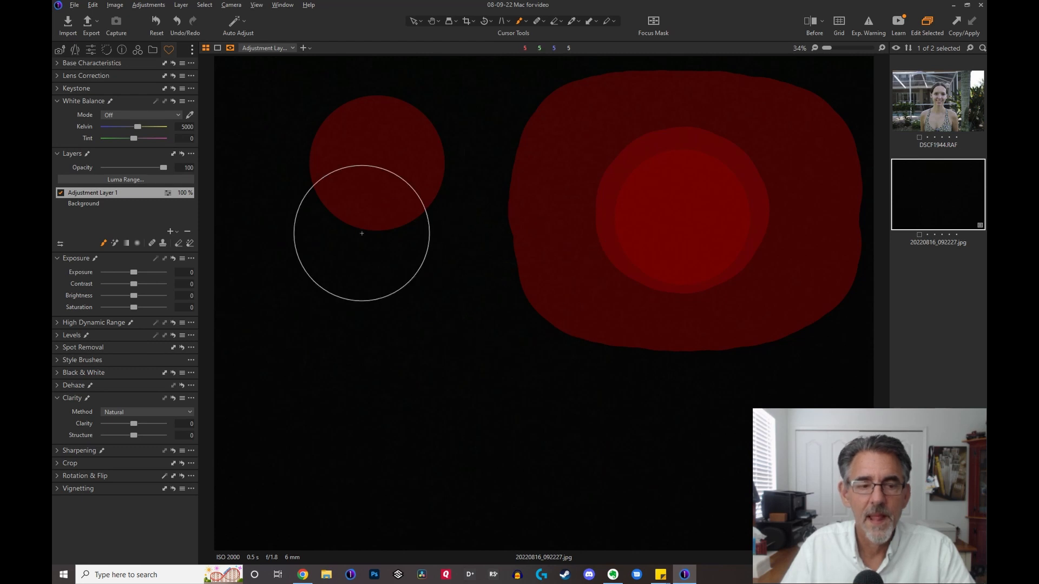
Step: Replace the adjustment layer with an empty one and stamp a dab with brush opacity 100 and flow 48
{"action": "left_click", "coordinate": [187, 232]}
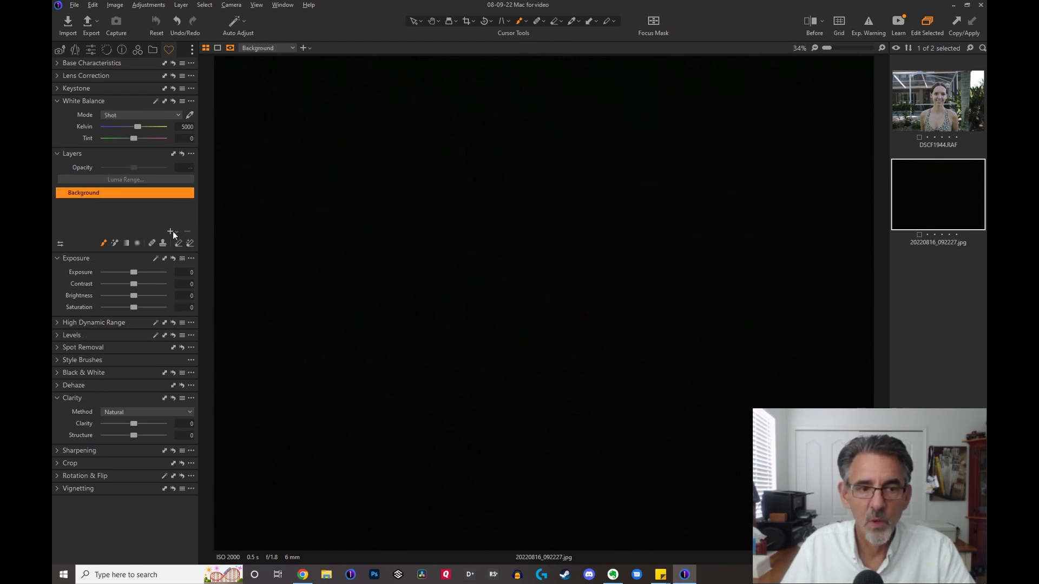
{"action": "left_click", "coordinate": [170, 232]}
{"action": "right_click", "coordinate": [512, 197]}
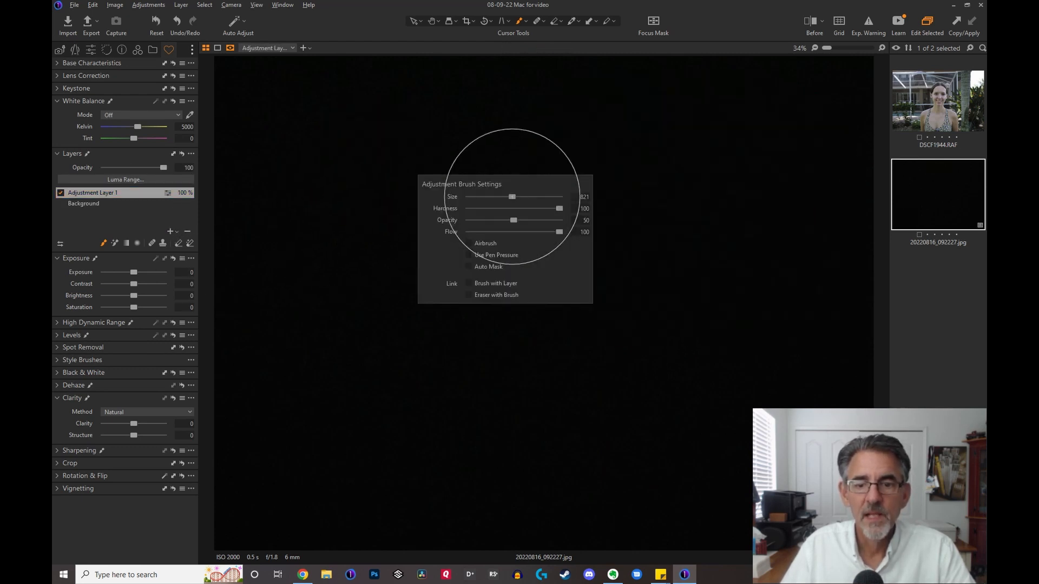
{"action": "mouse_move", "coordinate": [514, 220]}
{"action": "left_mouse_down"}
{"action": "mouse_move", "coordinate": [560, 221]}
{"action": "mouse_move", "coordinate": [512, 235]}
{"action": "left_mouse_up"}
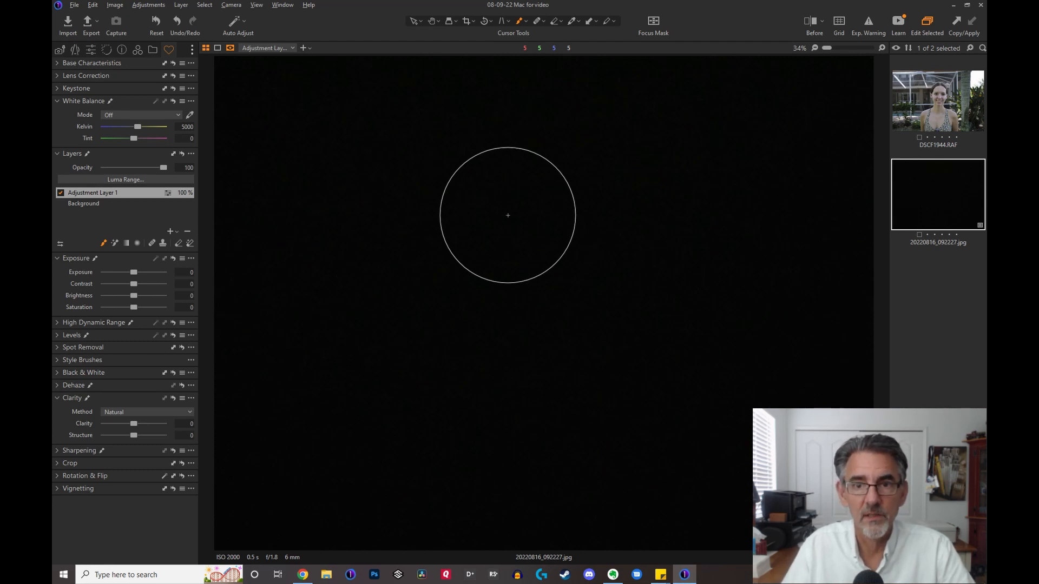
{"action": "left_click", "coordinate": [507, 215]}
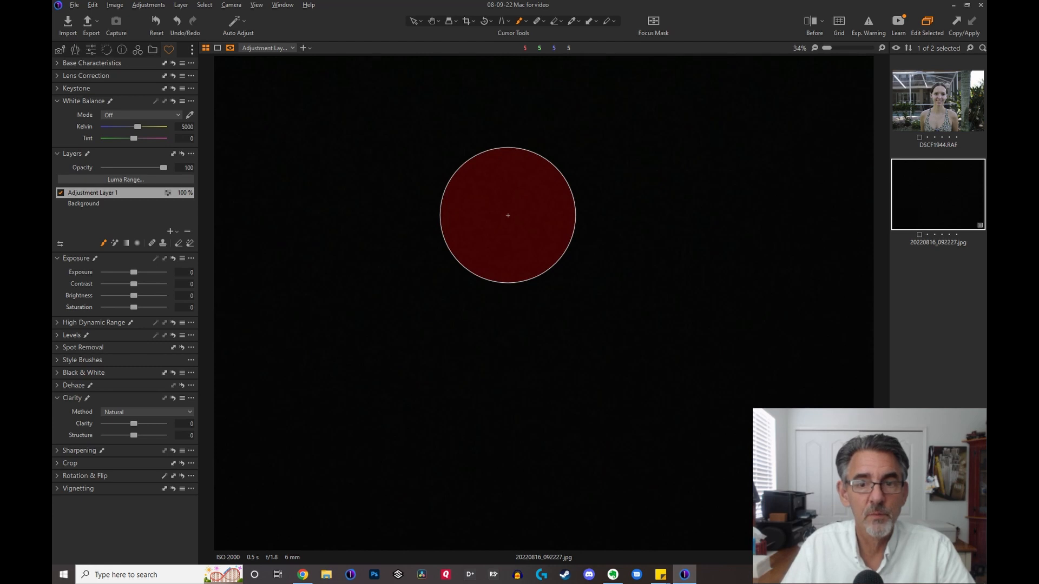
Step: Set the brush flow to 100 and opacity to 49, and stamp a second dab beside the first
{"action": "right_click", "coordinate": [671, 215]}
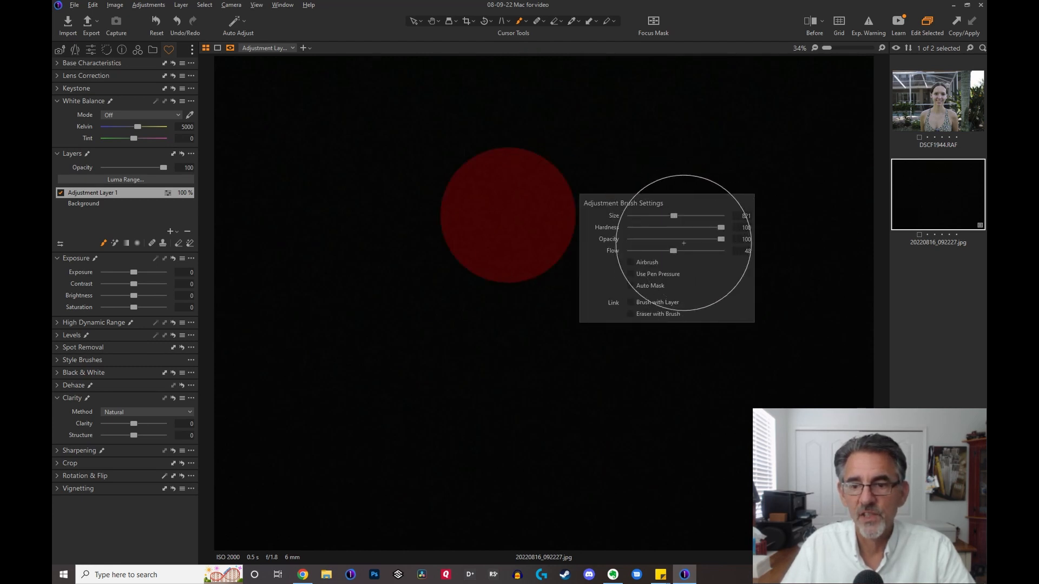
{"action": "mouse_move", "coordinate": [671, 251]}
{"action": "left_mouse_down"}
{"action": "mouse_move", "coordinate": [725, 251]}
{"action": "mouse_move", "coordinate": [675, 239]}
{"action": "left_mouse_up"}
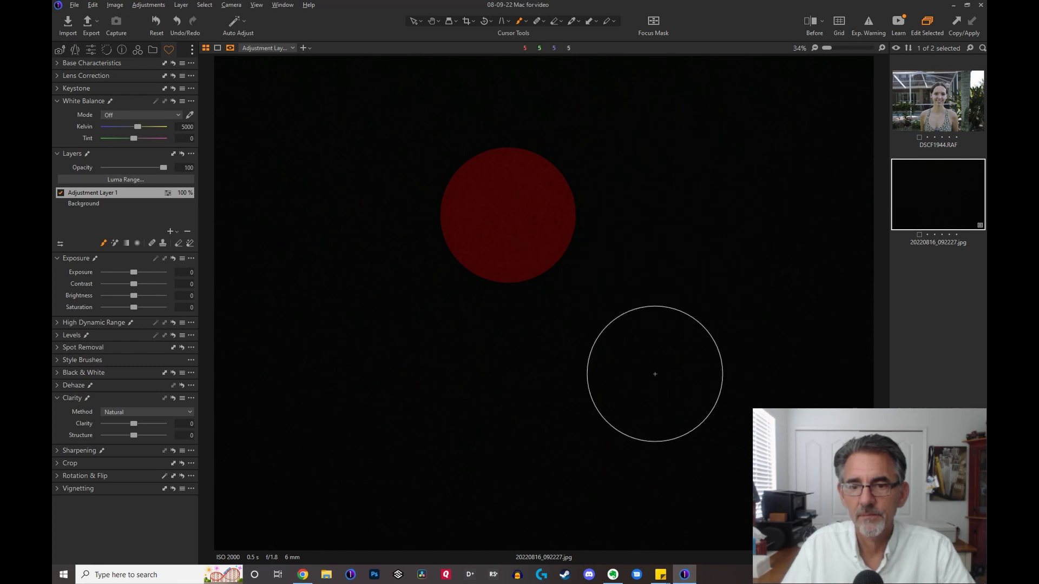
{"action": "left_click", "coordinate": [671, 213]}
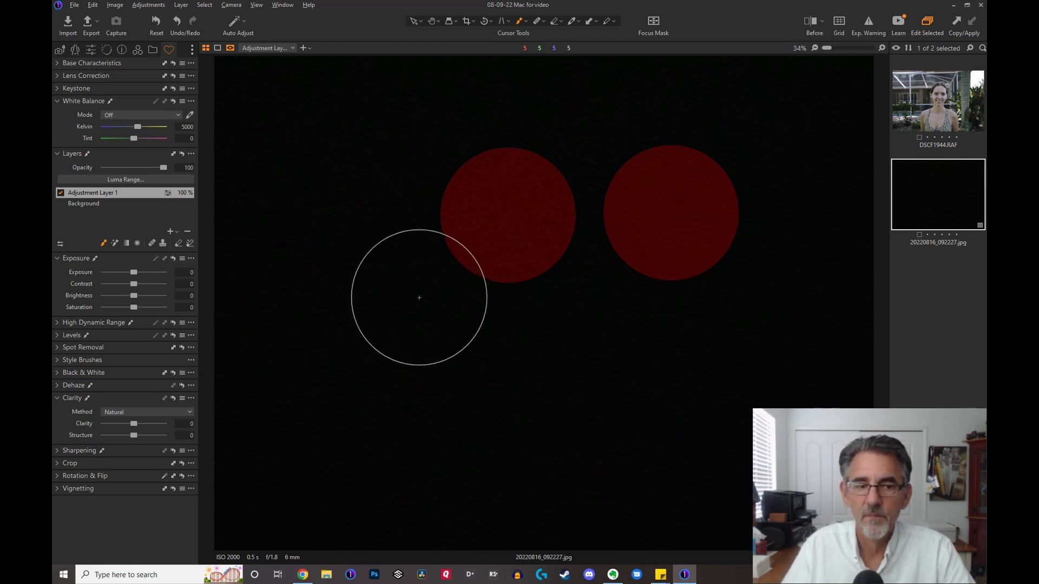
Step: Start over on an empty adjustment layer and cover most of the image with a continuous half-opacity brush stroke
{"action": "left_click", "coordinate": [189, 232]}
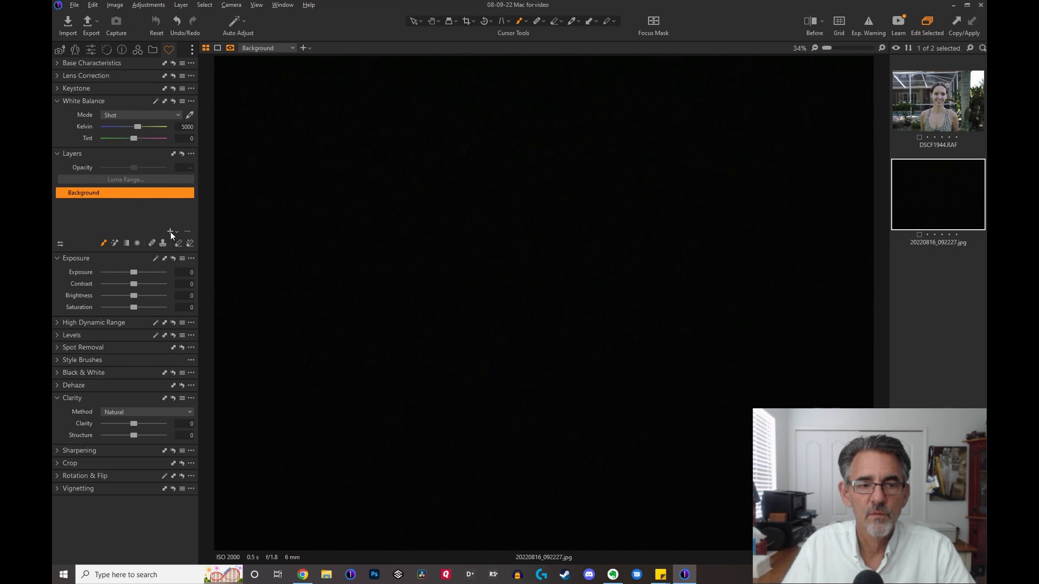
{"action": "left_click", "coordinate": [170, 232]}
{"action": "right_click", "coordinate": [487, 208]}
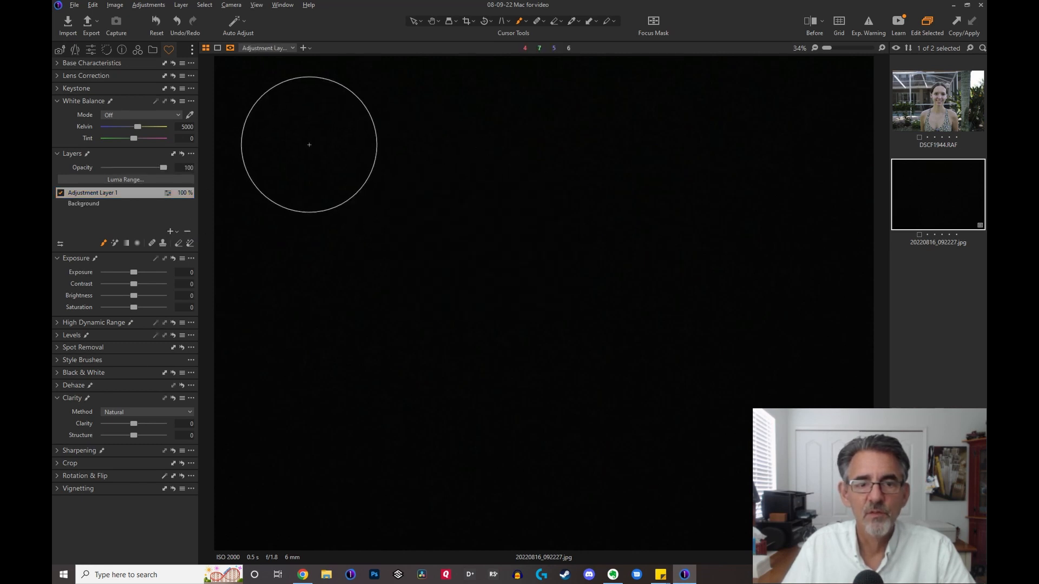
{"action": "left_click_drag", "start_coordinate": [309, 144], "coordinate": [461, 155]}
{"action": "mouse_move", "coordinate": [354, 167]}
{"action": "left_mouse_down"}
{"action": "mouse_move", "coordinate": [323, 247]}
{"action": "mouse_move", "coordinate": [337, 316]}
{"action": "mouse_move", "coordinate": [449, 318]}
{"action": "mouse_move", "coordinate": [449, 201]}
{"action": "mouse_move", "coordinate": [333, 155]}
{"action": "mouse_move", "coordinate": [281, 249]}
{"action": "mouse_move", "coordinate": [292, 347]}
{"action": "mouse_move", "coordinate": [351, 412]}
{"action": "mouse_move", "coordinate": [464, 414]}
{"action": "mouse_move", "coordinate": [487, 243]}
{"action": "mouse_move", "coordinate": [482, 154]}
{"action": "mouse_move", "coordinate": [447, 142]}
{"action": "mouse_move", "coordinate": [458, 170]}
{"action": "mouse_move", "coordinate": [566, 165]}
{"action": "mouse_move", "coordinate": [560, 345]}
{"action": "mouse_move", "coordinate": [595, 391]}
{"action": "mouse_move", "coordinate": [613, 230]}
{"action": "mouse_move", "coordinate": [656, 180]}
{"action": "mouse_move", "coordinate": [672, 215]}
{"action": "mouse_move", "coordinate": [545, 340]}
{"action": "mouse_move", "coordinate": [566, 392]}
{"action": "mouse_move", "coordinate": [678, 239]}
{"action": "mouse_move", "coordinate": [618, 142]}
{"action": "mouse_move", "coordinate": [433, 187]}
{"action": "mouse_move", "coordinate": [405, 344]}
{"action": "mouse_move", "coordinate": [440, 469]}
{"action": "mouse_move", "coordinate": [544, 455]}
{"action": "mouse_move", "coordinate": [627, 471]}
{"action": "mouse_move", "coordinate": [659, 452]}
{"action": "mouse_move", "coordinate": [729, 342]}
{"action": "mouse_move", "coordinate": [766, 215]}
{"action": "mouse_move", "coordinate": [735, 123]}
{"action": "mouse_move", "coordinate": [474, 131]}
{"action": "mouse_move", "coordinate": [284, 113]}
{"action": "mouse_move", "coordinate": [248, 307]}
{"action": "mouse_move", "coordinate": [264, 469]}
{"action": "mouse_move", "coordinate": [404, 547]}
{"action": "mouse_move", "coordinate": [587, 559]}
{"action": "mouse_move", "coordinate": [691, 453]}
{"action": "mouse_move", "coordinate": [691, 428]}
{"action": "mouse_move", "coordinate": [503, 435]}
{"action": "mouse_move", "coordinate": [367, 467]}
{"action": "mouse_move", "coordinate": [519, 369]}
{"action": "mouse_move", "coordinate": [481, 292]}
{"action": "mouse_move", "coordinate": [434, 274]}
{"action": "left_mouse_up"}
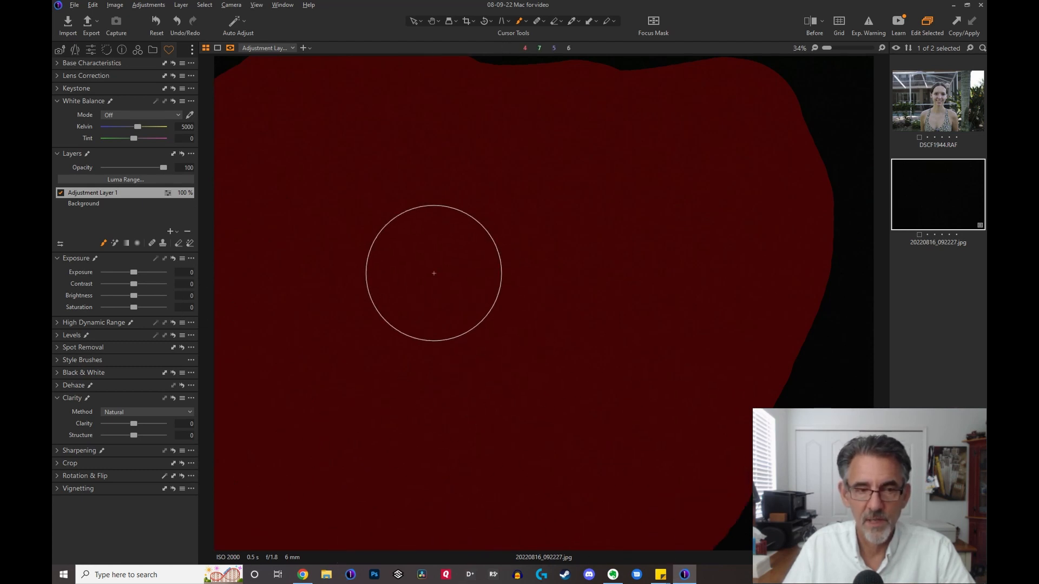
Step: Replace the painted layer with an empty one, and set the brush opacity to 100 and flow to 50
{"action": "left_click", "coordinate": [188, 232]}
{"action": "left_click", "coordinate": [169, 233]}
{"action": "right_click", "coordinate": [509, 222]}
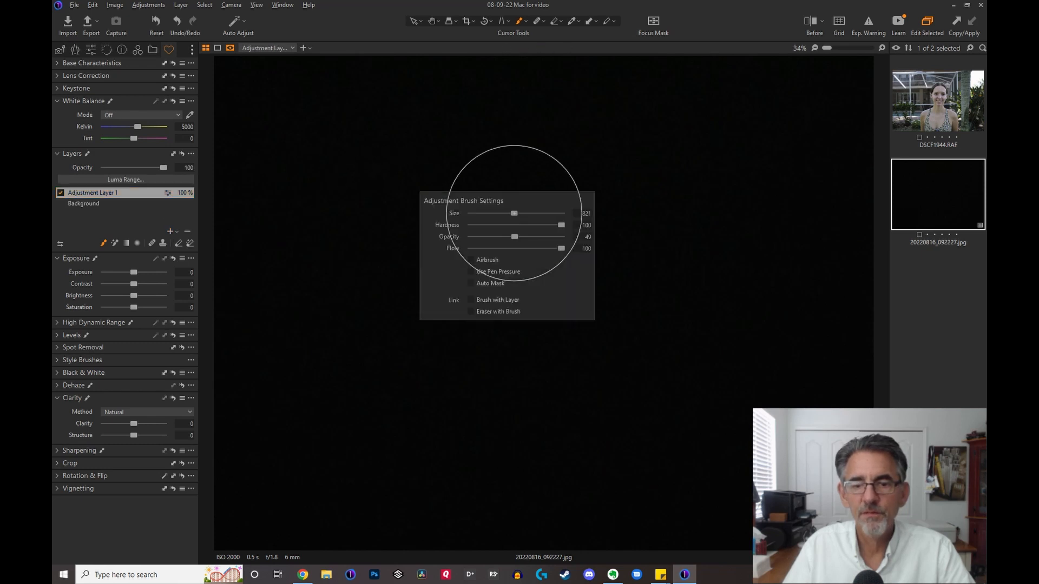
{"action": "mouse_move", "coordinate": [516, 238]}
{"action": "left_mouse_down"}
{"action": "mouse_move", "coordinate": [568, 240]}
{"action": "mouse_move", "coordinate": [526, 248]}
{"action": "left_mouse_up"}
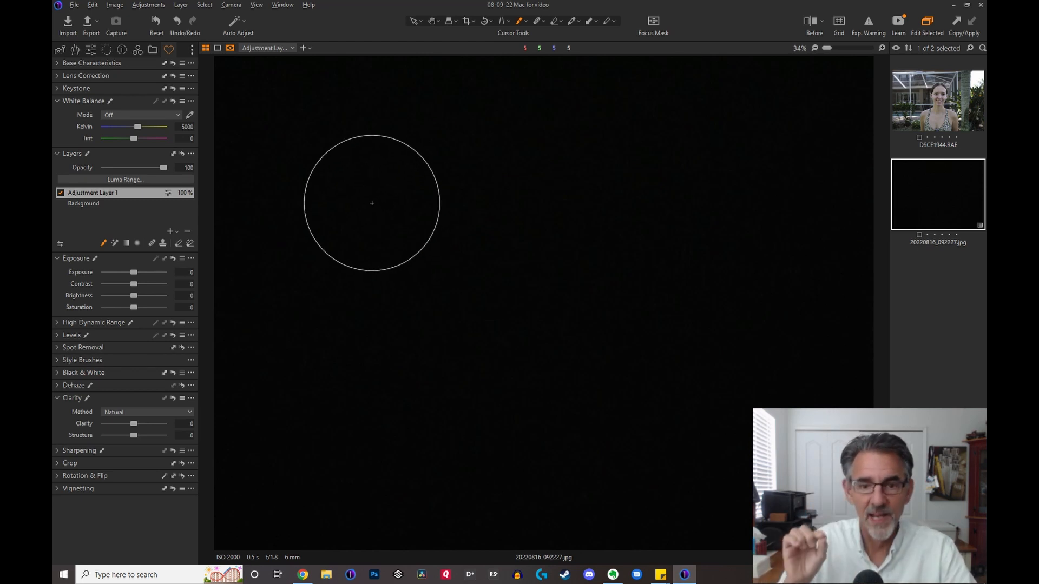
Step: Stamp a dab and extend it with overlapping strokes into a horizontal band across the upper part of the image
{"action": "left_click", "coordinate": [372, 203]}
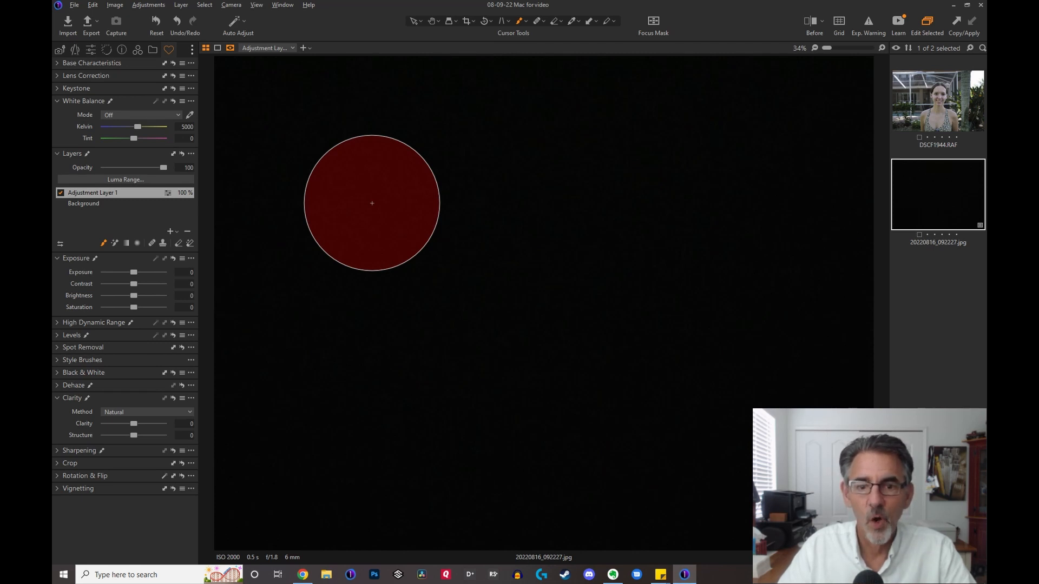
{"action": "left_click_drag", "start_coordinate": [372, 203], "coordinate": [386, 204]}
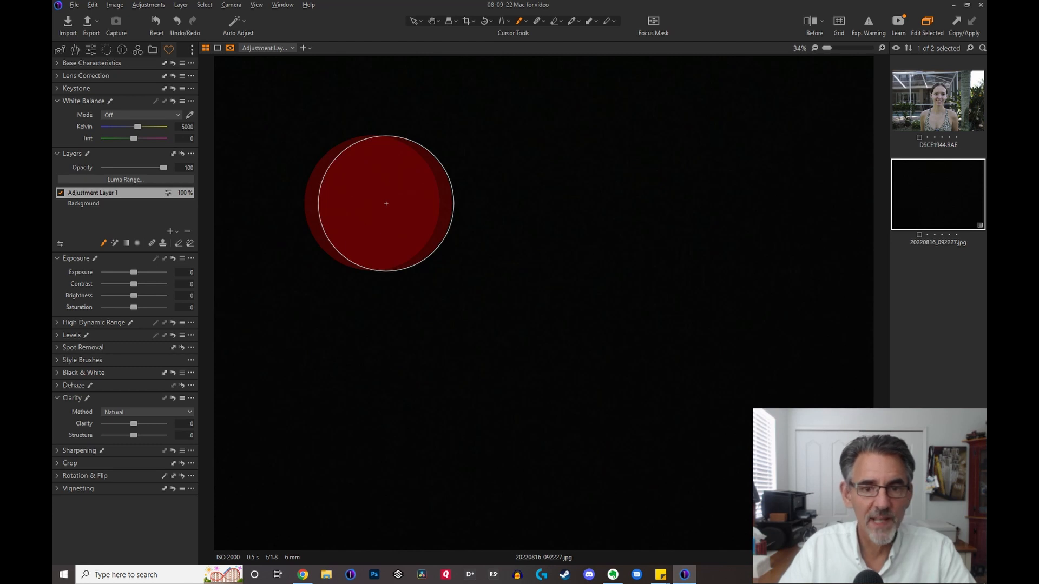
{"action": "left_click_drag", "start_coordinate": [386, 204], "coordinate": [623, 200]}
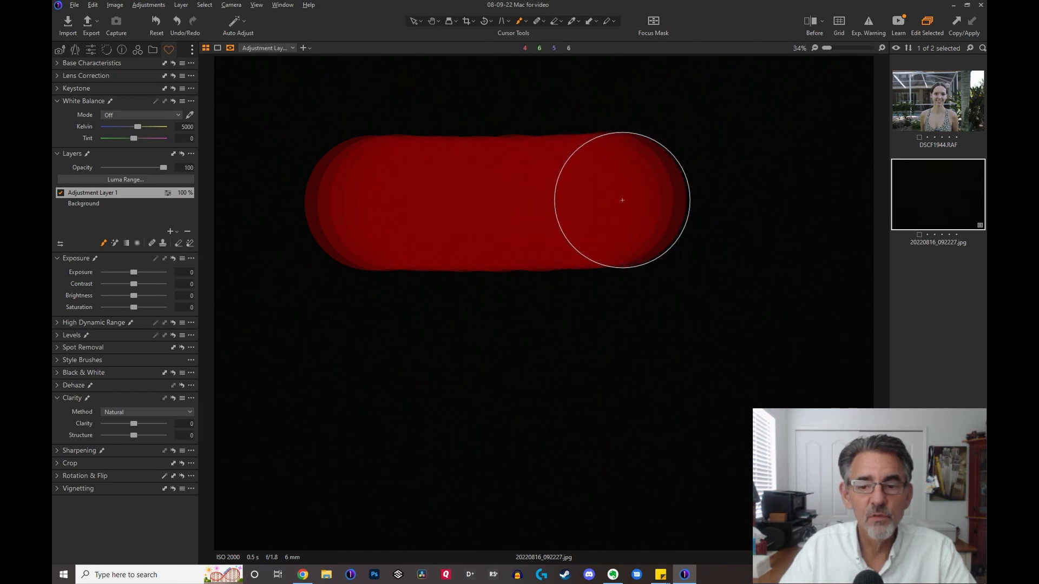
Step: Set the brush opacity to 51 and flow to 100, and paint a second horizontal band below the first
{"action": "right_click", "coordinate": [622, 200]}
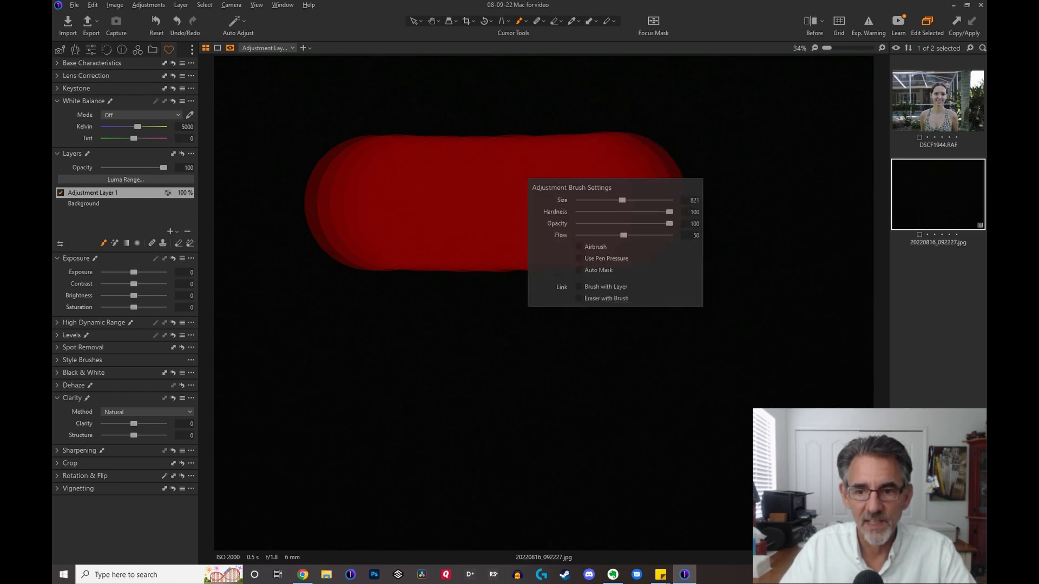
{"action": "mouse_move", "coordinate": [624, 235]}
{"action": "left_mouse_down"}
{"action": "mouse_move", "coordinate": [669, 235]}
{"action": "mouse_move", "coordinate": [663, 223]}
{"action": "mouse_move", "coordinate": [626, 223]}
{"action": "left_mouse_up"}
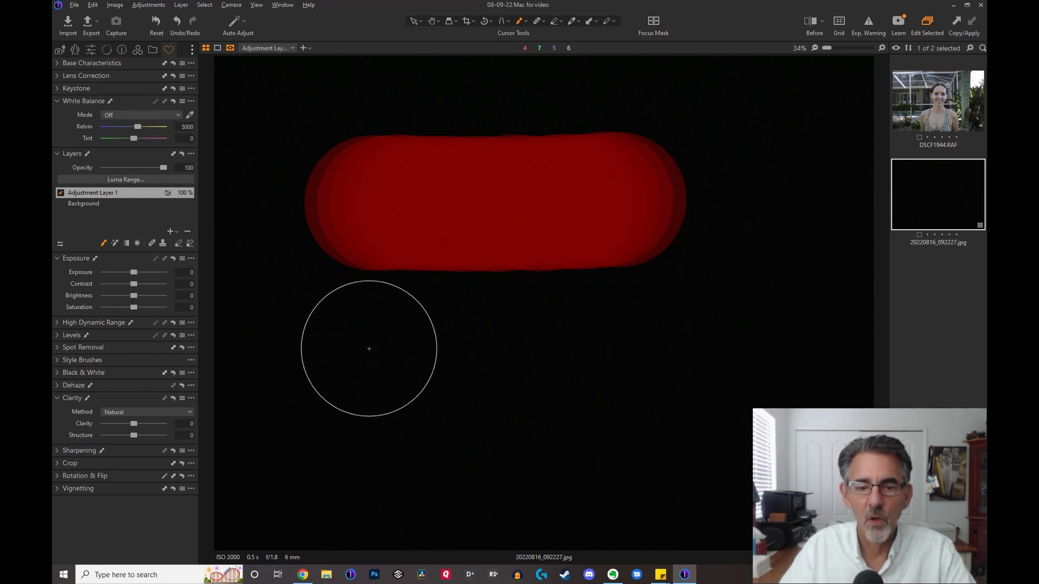
{"action": "left_click_drag", "start_coordinate": [367, 348], "coordinate": [630, 347]}
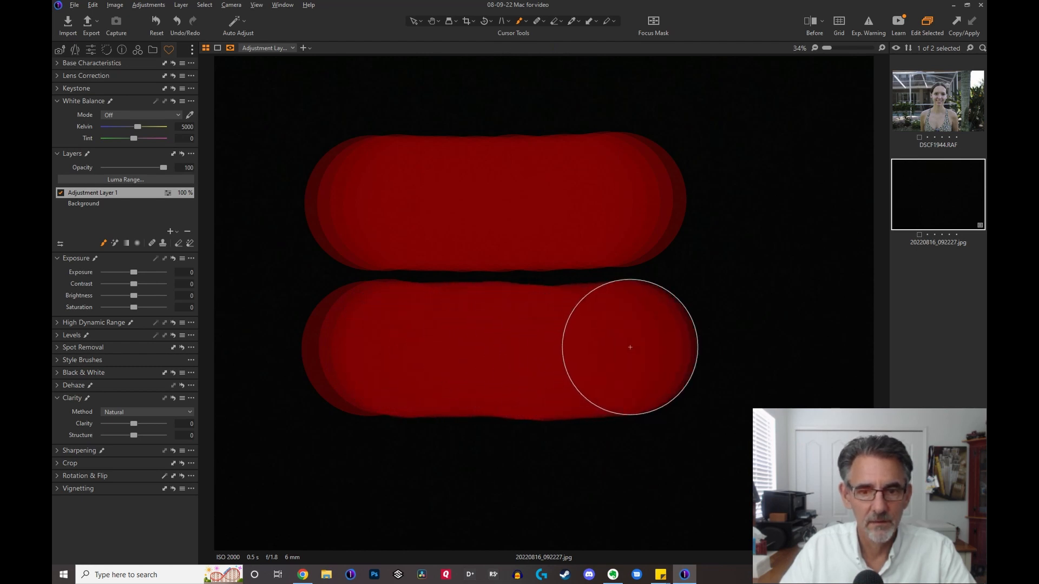
Step: Set the brush flow to 46 and opacity to 100, and paint a vertical band beside the two horizontal ones
{"action": "right_click", "coordinate": [651, 255]}
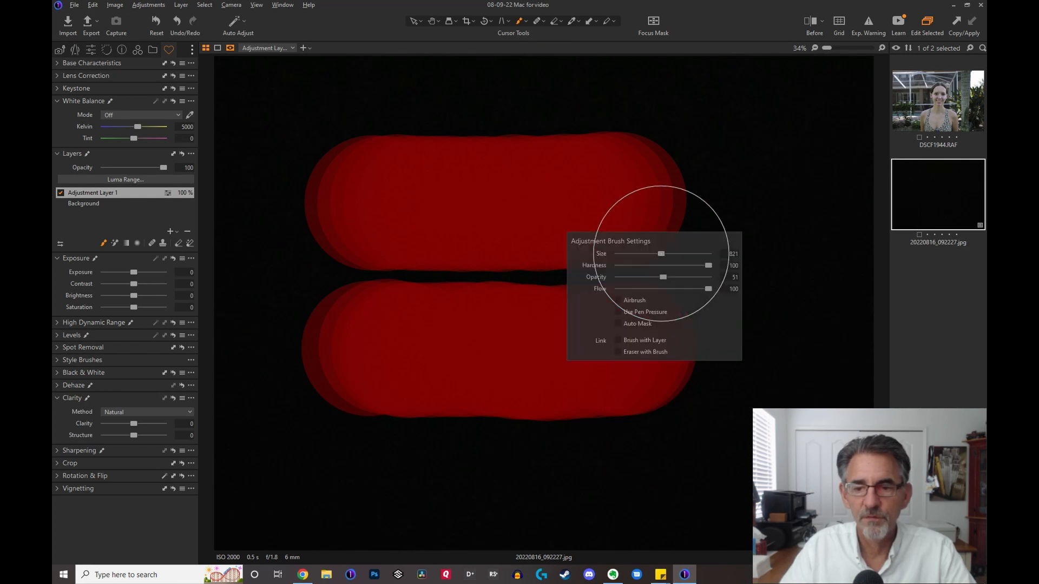
{"action": "left_click", "coordinate": [659, 289]}
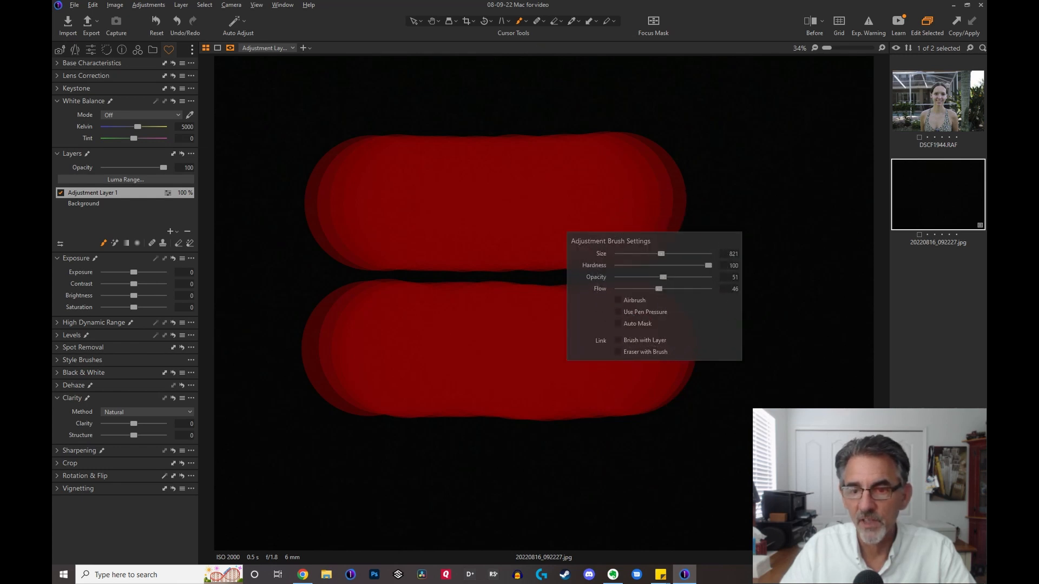
{"action": "left_click_drag", "start_coordinate": [663, 277], "coordinate": [727, 280]}
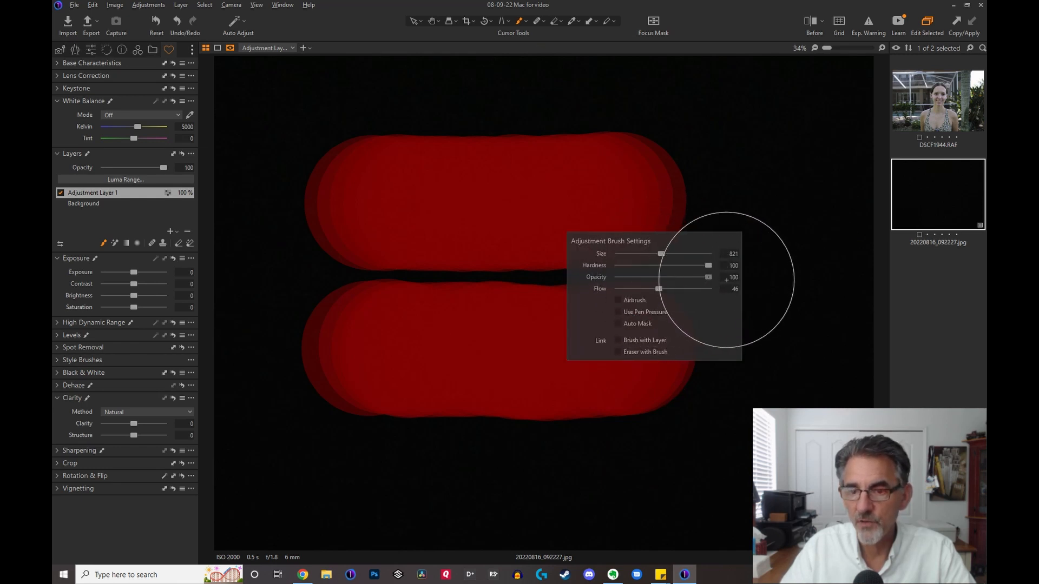
{"action": "left_click", "coordinate": [770, 134]}
{"action": "left_click_drag", "start_coordinate": [770, 138], "coordinate": [780, 336]}
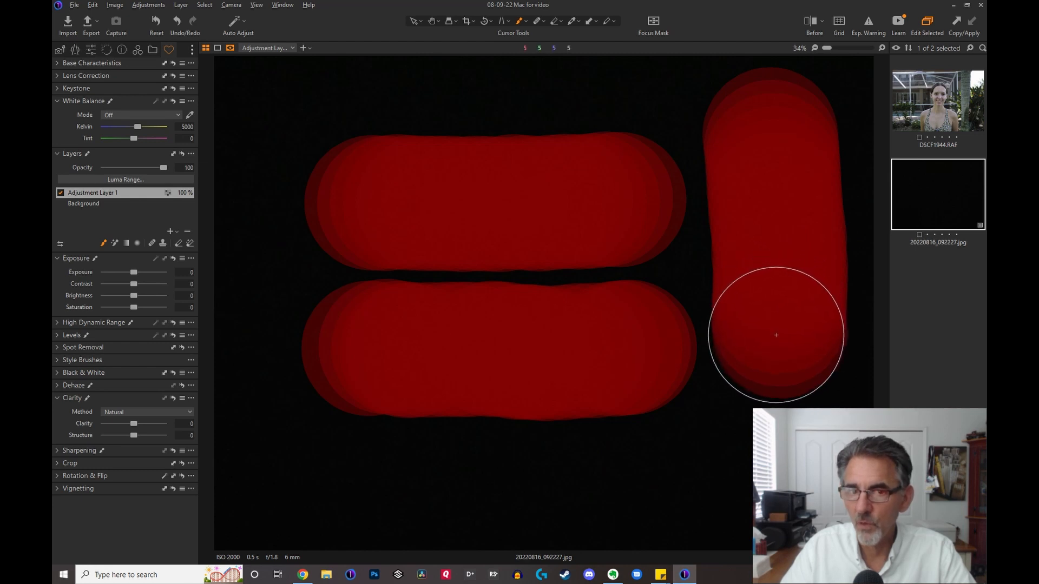
Step: On a fresh empty adjustment layer, paint a large soft-edged area with the brush hardness reduced
{"action": "left_click", "coordinate": [185, 232]}
{"action": "left_click", "coordinate": [170, 231]}
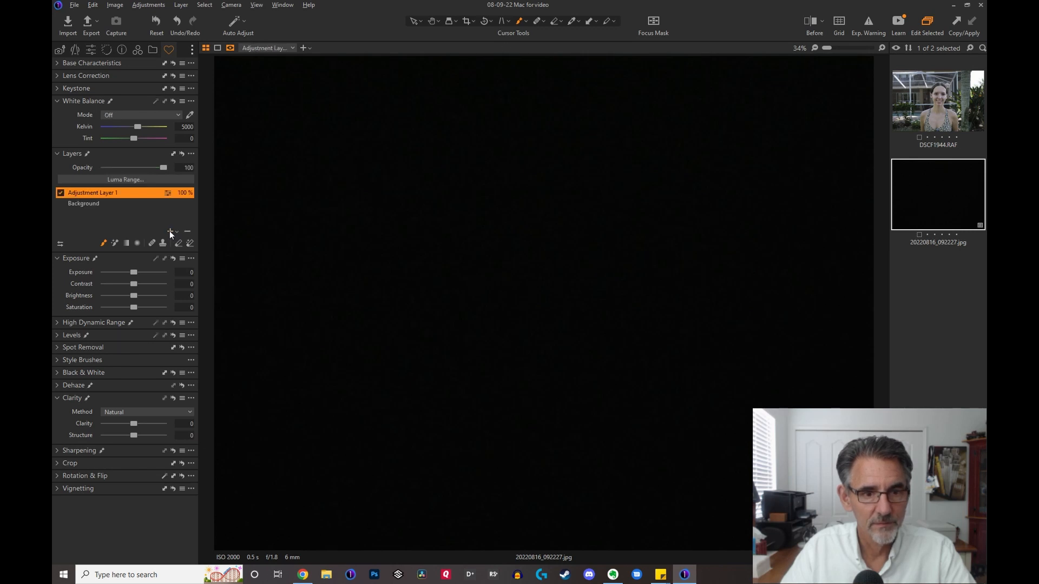
{"action": "right_click", "coordinate": [436, 179]}
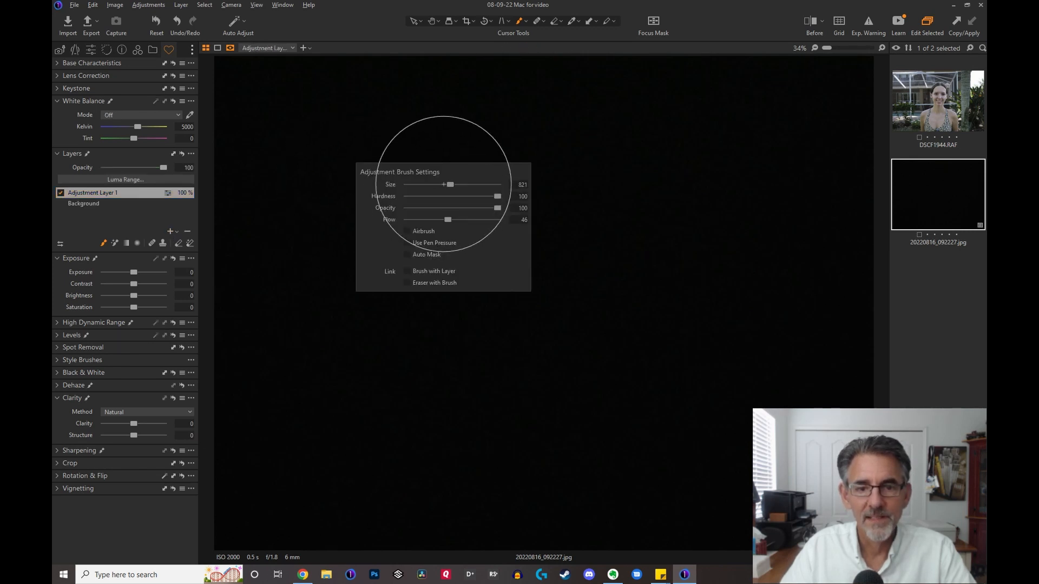
{"action": "left_click_drag", "start_coordinate": [498, 196], "coordinate": [450, 197]}
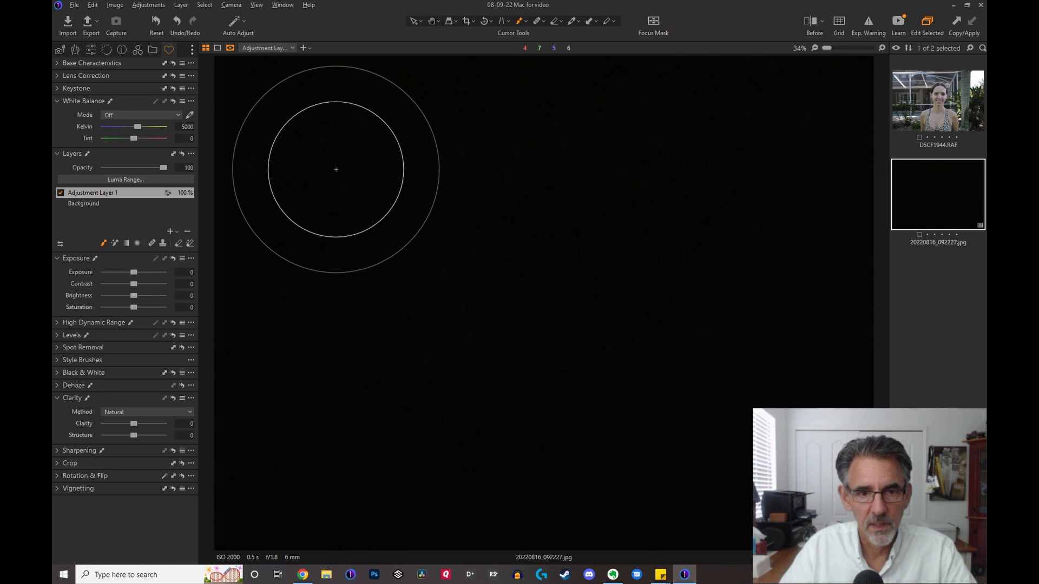
{"action": "left_click", "coordinate": [336, 169]}
{"action": "mouse_move", "coordinate": [336, 170]}
{"action": "left_mouse_down"}
{"action": "mouse_move", "coordinate": [790, 175]}
{"action": "mouse_move", "coordinate": [794, 260]}
{"action": "mouse_move", "coordinate": [771, 282]}
{"action": "mouse_move", "coordinate": [572, 312]}
{"action": "mouse_move", "coordinate": [346, 309]}
{"action": "mouse_move", "coordinate": [331, 275]}
{"action": "mouse_move", "coordinate": [331, 213]}
{"action": "mouse_move", "coordinate": [359, 190]}
{"action": "mouse_move", "coordinate": [521, 176]}
{"action": "mouse_move", "coordinate": [703, 174]}
{"action": "mouse_move", "coordinate": [759, 191]}
{"action": "mouse_move", "coordinate": [761, 262]}
{"action": "mouse_move", "coordinate": [666, 309]}
{"action": "mouse_move", "coordinate": [430, 324]}
{"action": "mouse_move", "coordinate": [366, 297]}
{"action": "mouse_move", "coordinate": [359, 248]}
{"action": "mouse_move", "coordinate": [397, 211]}
{"action": "mouse_move", "coordinate": [461, 197]}
{"action": "mouse_move", "coordinate": [684, 197]}
{"action": "mouse_move", "coordinate": [462, 234]}
{"action": "mouse_move", "coordinate": [469, 247]}
{"action": "mouse_move", "coordinate": [476, 179]}
{"action": "mouse_move", "coordinate": [336, 290]}
{"action": "mouse_move", "coordinate": [526, 323]}
{"action": "mouse_move", "coordinate": [724, 252]}
{"action": "mouse_move", "coordinate": [544, 164]}
{"action": "mouse_move", "coordinate": [561, 305]}
{"action": "left_mouse_up"}
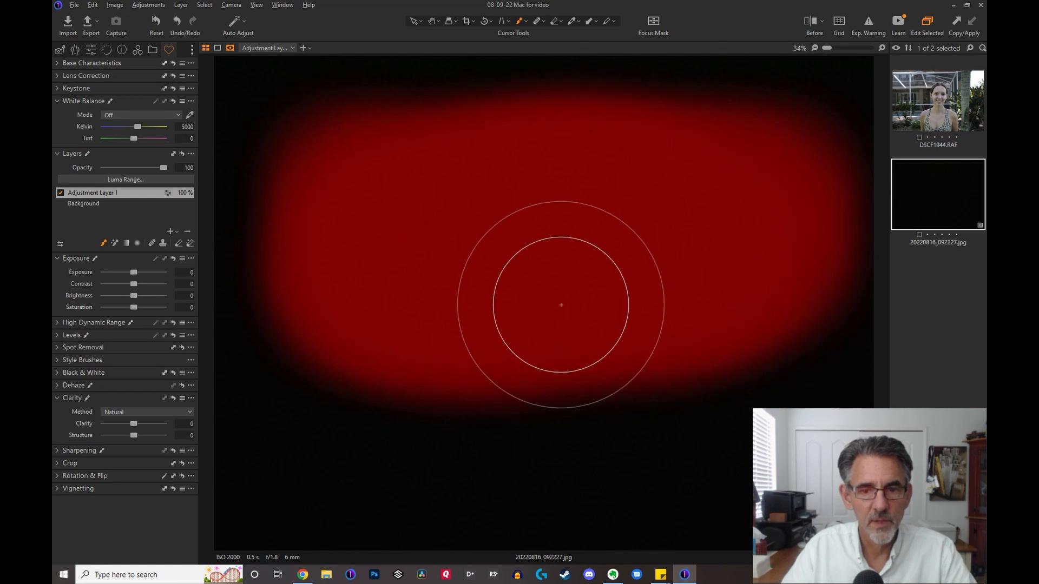
Step: Replace the painted layer with an empty adjustment layer, and set the adjustment brush's flow and hardness to 100
{"action": "left_click", "coordinate": [187, 231]}
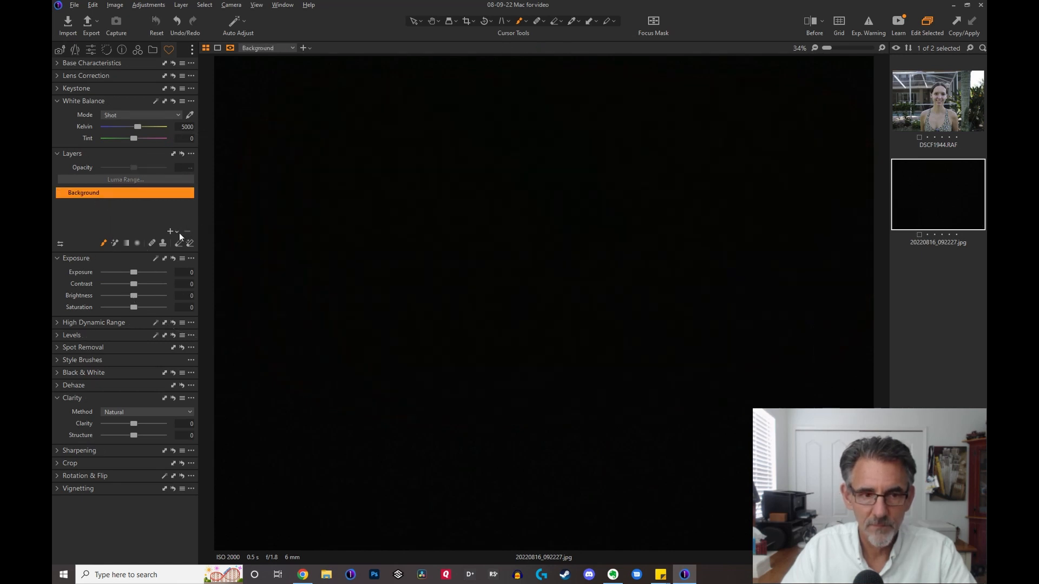
{"action": "left_click", "coordinate": [171, 233]}
{"action": "right_click", "coordinate": [558, 217]}
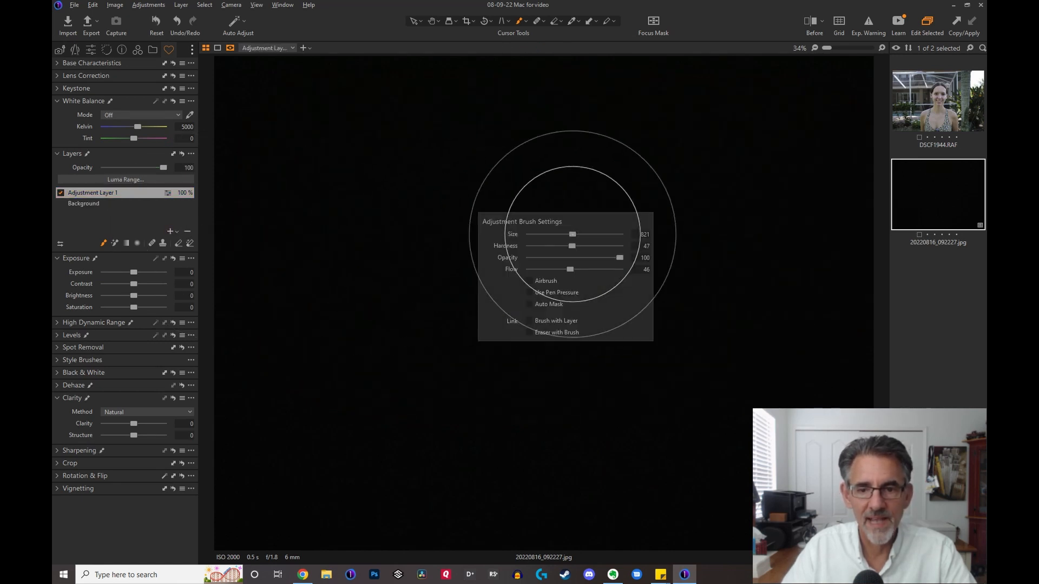
{"action": "right_click", "coordinate": [541, 303]}
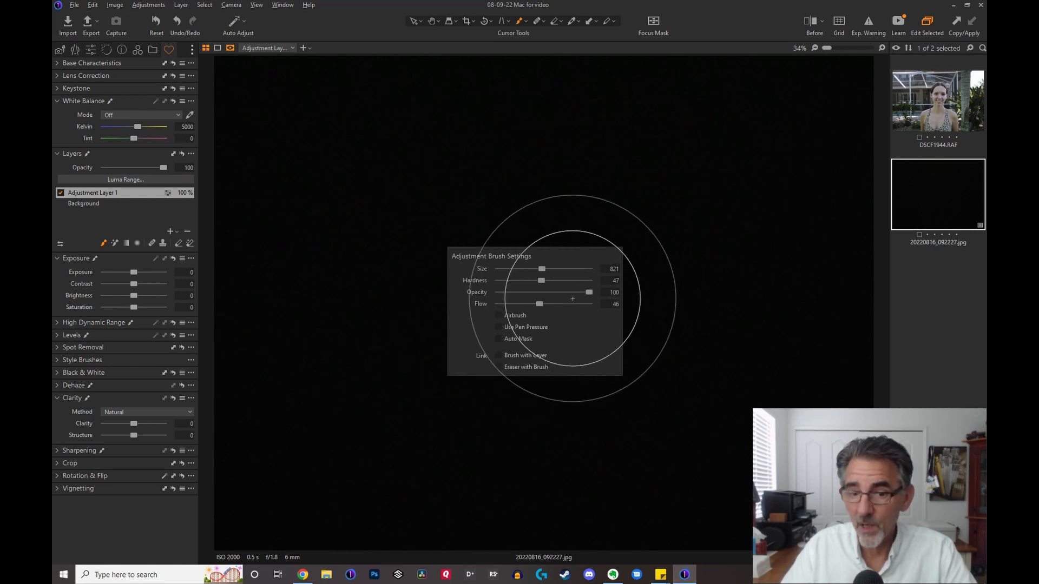
{"action": "left_click_drag", "start_coordinate": [539, 304], "coordinate": [596, 306]}
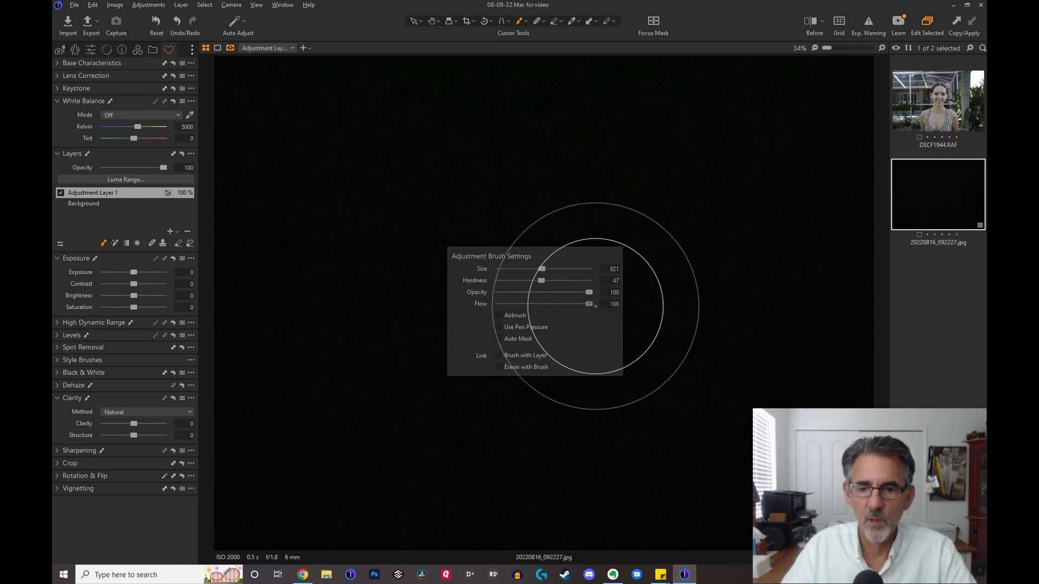
{"action": "left_click_drag", "start_coordinate": [541, 280], "coordinate": [591, 281]}
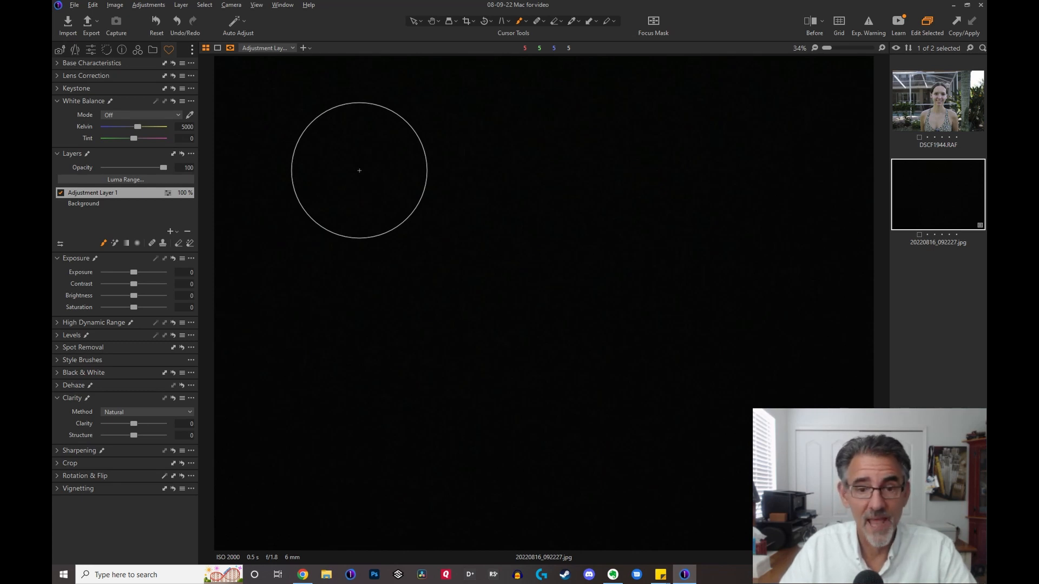
Step: Set the brush flow to 20 and build up a rounded mask patch in the upper middle of the black image
{"action": "right_click", "coordinate": [513, 211]}
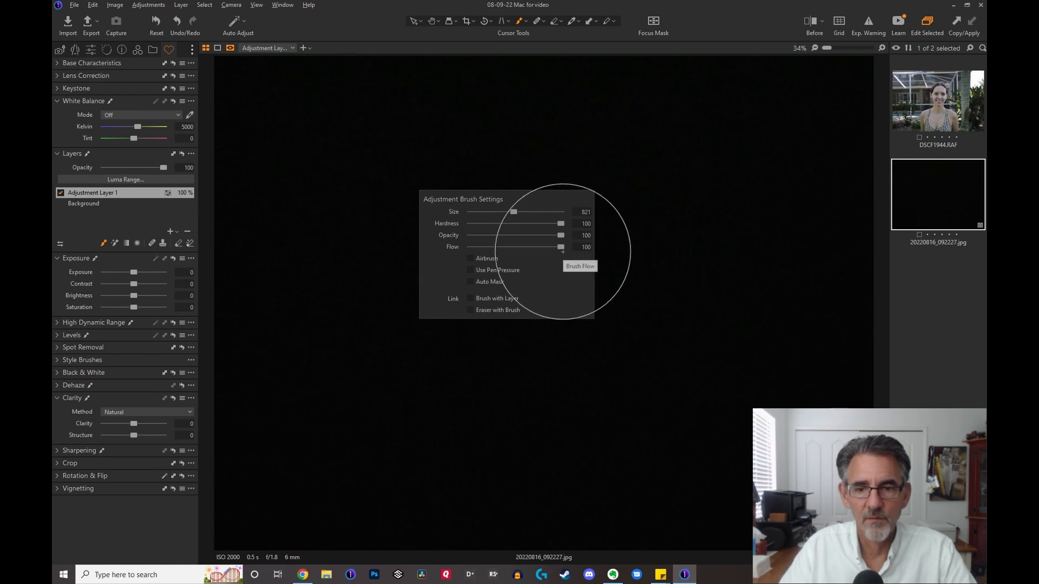
{"action": "left_click_drag", "start_coordinate": [520, 252], "coordinate": [493, 255]}
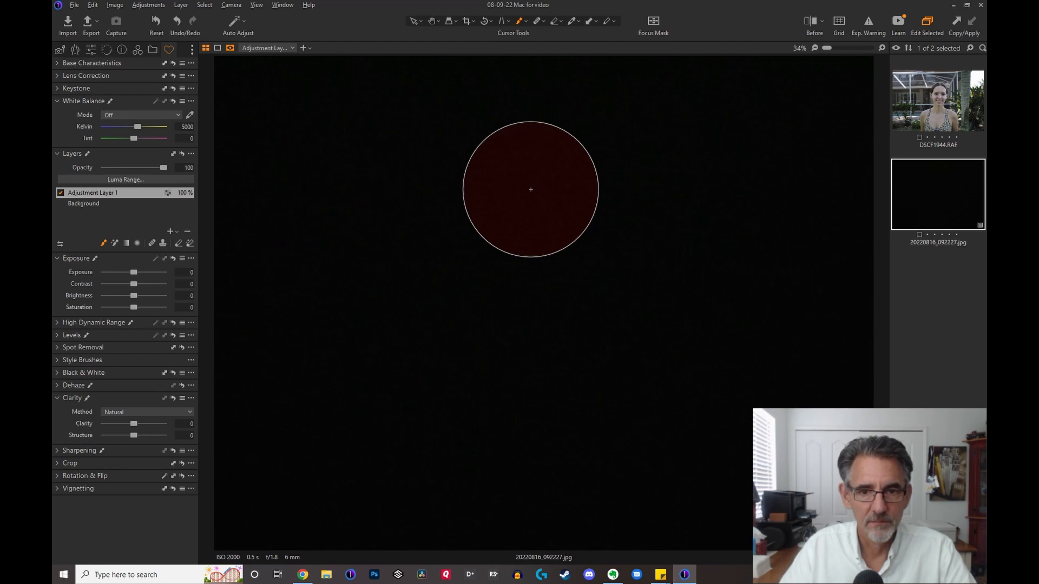
{"action": "mouse_move", "coordinate": [531, 189]}
{"action": "left_mouse_down"}
{"action": "mouse_move", "coordinate": [517, 206]}
{"action": "mouse_move", "coordinate": [510, 191]}
{"action": "mouse_move", "coordinate": [523, 182]}
{"action": "mouse_move", "coordinate": [543, 185]}
{"action": "mouse_move", "coordinate": [534, 212]}
{"action": "mouse_move", "coordinate": [500, 198]}
{"action": "mouse_move", "coordinate": [524, 176]}
{"action": "mouse_move", "coordinate": [542, 194]}
{"action": "mouse_move", "coordinate": [498, 212]}
{"action": "mouse_move", "coordinate": [515, 175]}
{"action": "mouse_move", "coordinate": [531, 203]}
{"action": "mouse_move", "coordinate": [494, 203]}
{"action": "mouse_move", "coordinate": [527, 177]}
{"action": "mouse_move", "coordinate": [524, 213]}
{"action": "left_mouse_up"}
Step: Enable Airbrush, build up a stationary dab below the first patch, and paint a larger rounded patch beside them
{"action": "right_click", "coordinate": [517, 383]}
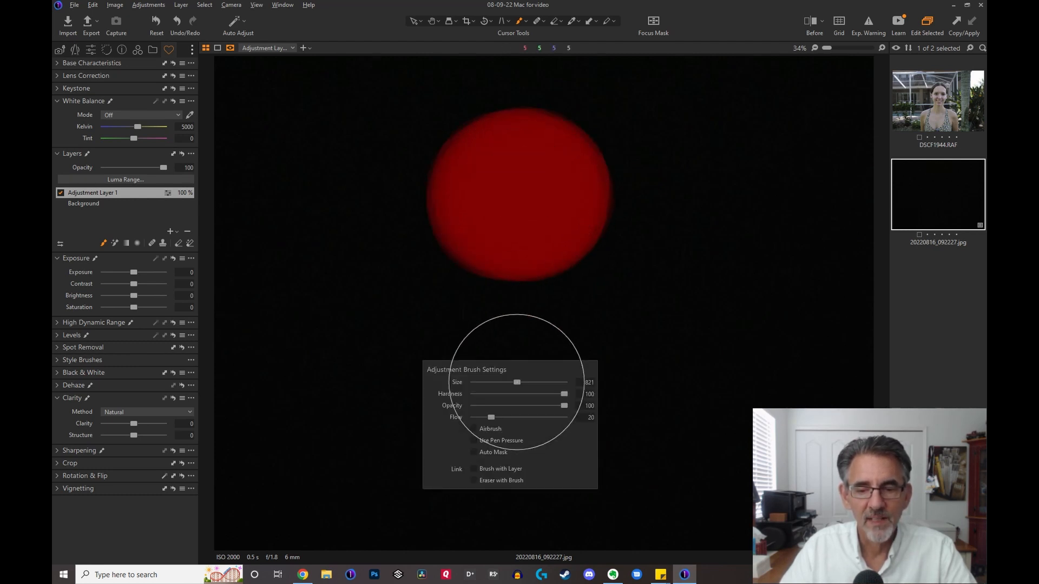
{"action": "left_click", "coordinate": [474, 429]}
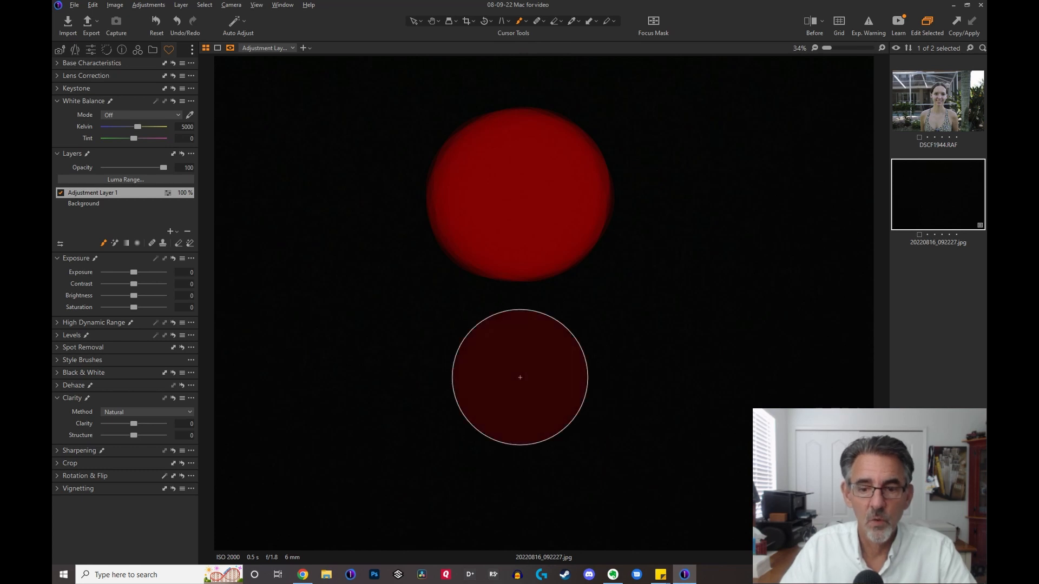
{"action": "left_click_drag", "start_coordinate": [520, 377], "coordinate": [520, 377]}
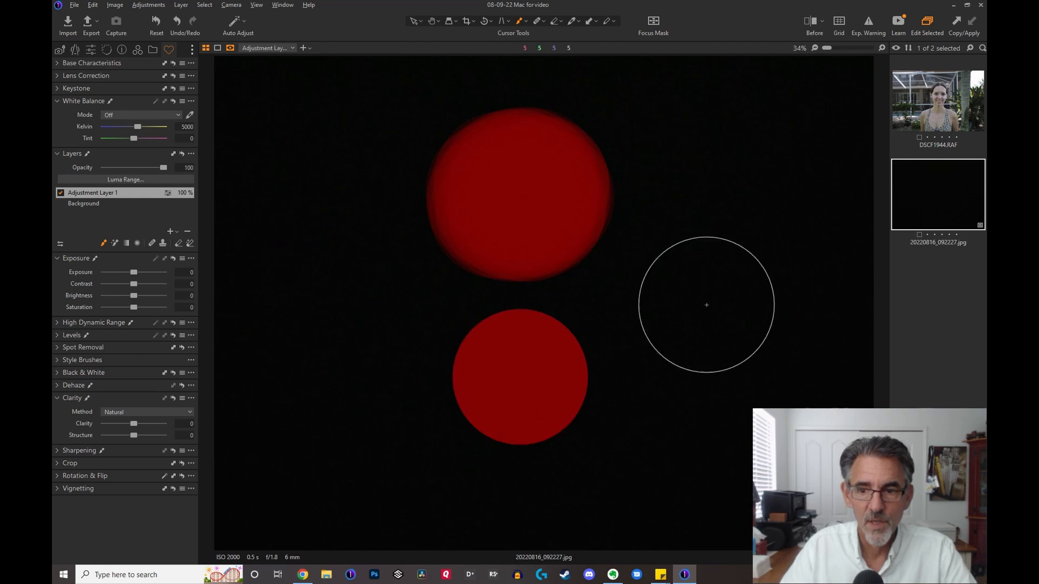
{"action": "mouse_move", "coordinate": [730, 235]}
{"action": "left_mouse_down"}
{"action": "mouse_move", "coordinate": [765, 203]}
{"action": "mouse_move", "coordinate": [737, 259]}
{"action": "mouse_move", "coordinate": [756, 182]}
{"action": "mouse_move", "coordinate": [754, 256]}
{"action": "mouse_move", "coordinate": [740, 184]}
{"action": "mouse_move", "coordinate": [740, 260]}
{"action": "mouse_move", "coordinate": [698, 245]}
{"action": "left_mouse_up"}
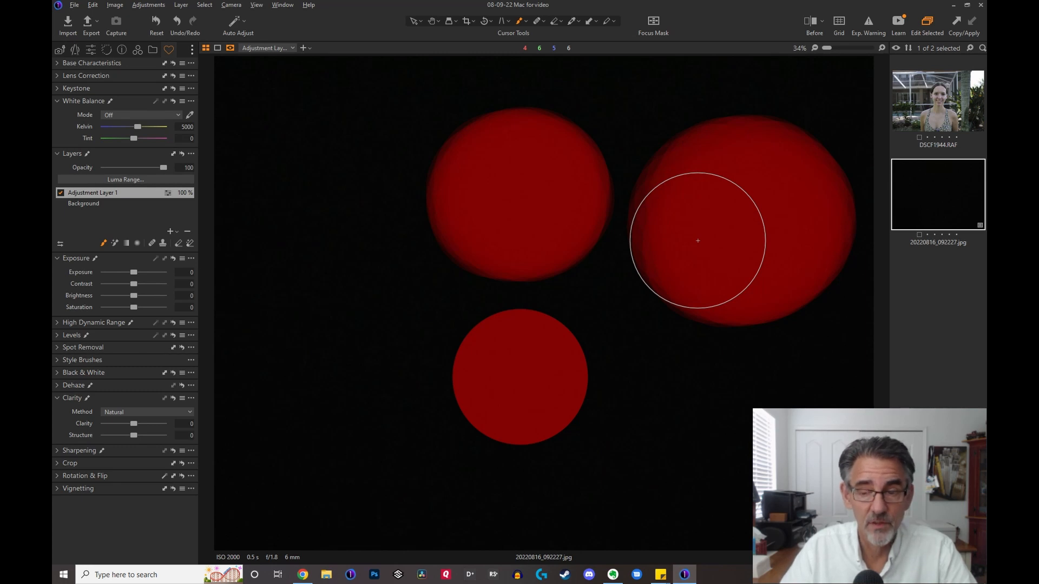
Step: On a fresh empty adjustment layer, lower the airbrush flow to 2 and gradually build up a large soft mask patch
{"action": "left_click", "coordinate": [186, 232]}
{"action": "left_click", "coordinate": [171, 232]}
{"action": "right_click", "coordinate": [598, 230]}
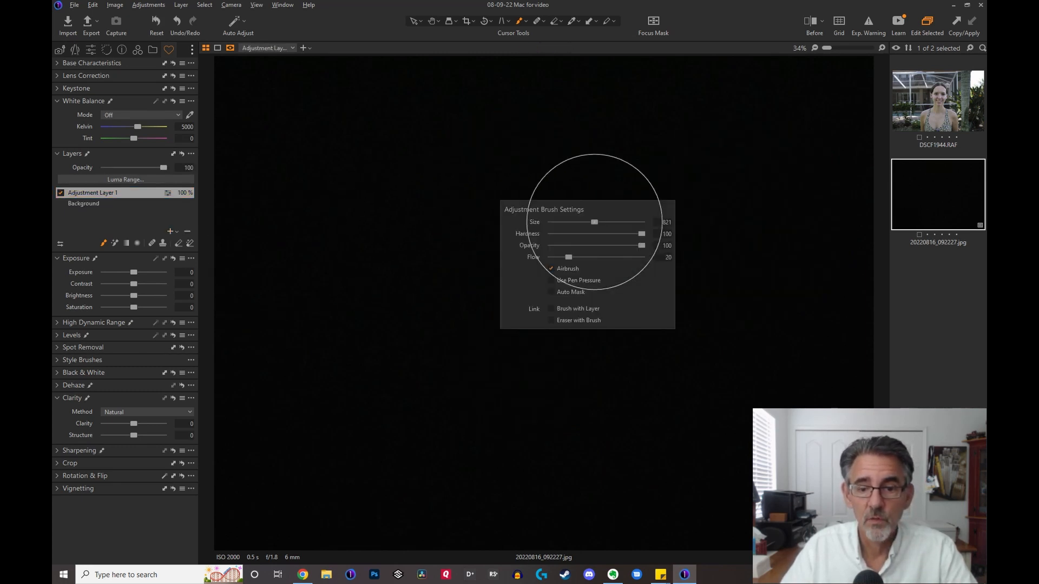
{"action": "left_click_drag", "start_coordinate": [568, 257], "coordinate": [554, 258]}
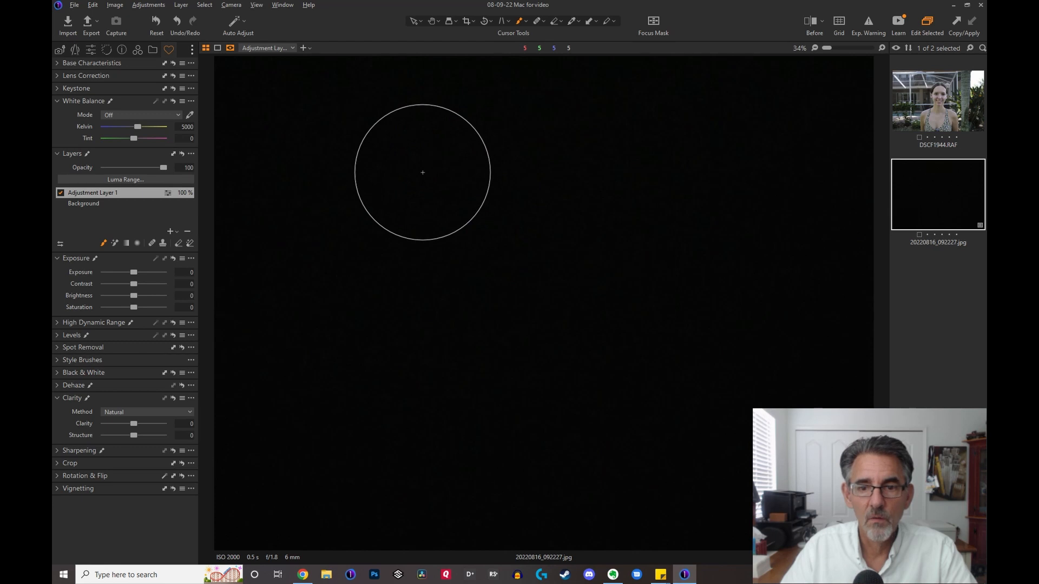
{"action": "mouse_move", "coordinate": [423, 173]}
{"action": "left_mouse_down"}
{"action": "mouse_move", "coordinate": [564, 178]}
{"action": "mouse_move", "coordinate": [606, 197]}
{"action": "mouse_move", "coordinate": [482, 203]}
{"action": "mouse_move", "coordinate": [404, 247]}
{"action": "mouse_move", "coordinate": [592, 248]}
{"action": "mouse_move", "coordinate": [516, 272]}
{"action": "mouse_move", "coordinate": [448, 321]}
{"action": "mouse_move", "coordinate": [585, 328]}
{"action": "mouse_move", "coordinate": [489, 367]}
{"action": "mouse_move", "coordinate": [465, 219]}
{"action": "mouse_move", "coordinate": [547, 244]}
{"action": "mouse_move", "coordinate": [437, 327]}
{"action": "mouse_move", "coordinate": [468, 357]}
{"action": "mouse_move", "coordinate": [515, 217]}
{"action": "mouse_move", "coordinate": [401, 261]}
{"action": "mouse_move", "coordinate": [573, 272]}
{"action": "mouse_move", "coordinate": [457, 259]}
{"action": "mouse_move", "coordinate": [569, 224]}
{"action": "mouse_move", "coordinate": [556, 334]}
{"action": "mouse_move", "coordinate": [533, 205]}
{"action": "mouse_move", "coordinate": [552, 286]}
{"action": "mouse_move", "coordinate": [482, 342]}
{"action": "mouse_move", "coordinate": [577, 220]}
{"action": "mouse_move", "coordinate": [505, 360]}
{"action": "mouse_move", "coordinate": [552, 240]}
{"action": "mouse_move", "coordinate": [476, 268]}
{"action": "mouse_move", "coordinate": [520, 354]}
{"action": "mouse_move", "coordinate": [537, 234]}
{"action": "mouse_move", "coordinate": [514, 330]}
{"action": "mouse_move", "coordinate": [555, 253]}
{"action": "mouse_move", "coordinate": [534, 306]}
{"action": "mouse_move", "coordinate": [503, 323]}
{"action": "mouse_move", "coordinate": [549, 209]}
{"action": "mouse_move", "coordinate": [470, 265]}
{"action": "mouse_move", "coordinate": [567, 267]}
{"action": "mouse_move", "coordinate": [472, 241]}
{"action": "mouse_move", "coordinate": [483, 334]}
{"action": "mouse_move", "coordinate": [520, 235]}
{"action": "mouse_move", "coordinate": [514, 341]}
{"action": "mouse_move", "coordinate": [436, 257]}
{"action": "mouse_move", "coordinate": [559, 242]}
{"action": "mouse_move", "coordinate": [435, 275]}
{"action": "left_mouse_up"}
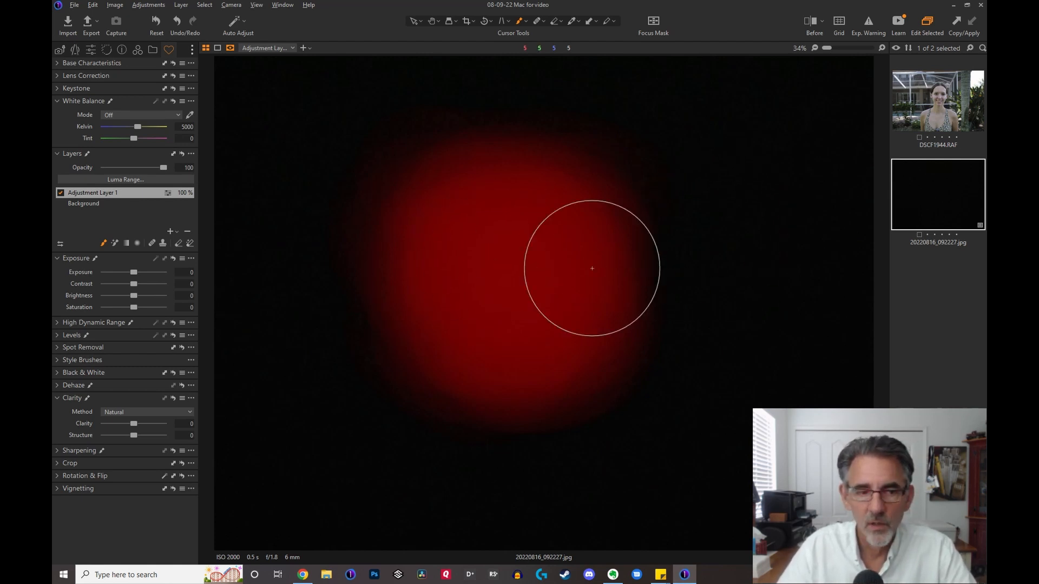
Step: On another fresh adjustment layer, airbrush a faint trail ending in a solid stationary dab, and spread light strokes over the remaining area
{"action": "left_click", "coordinate": [187, 231]}
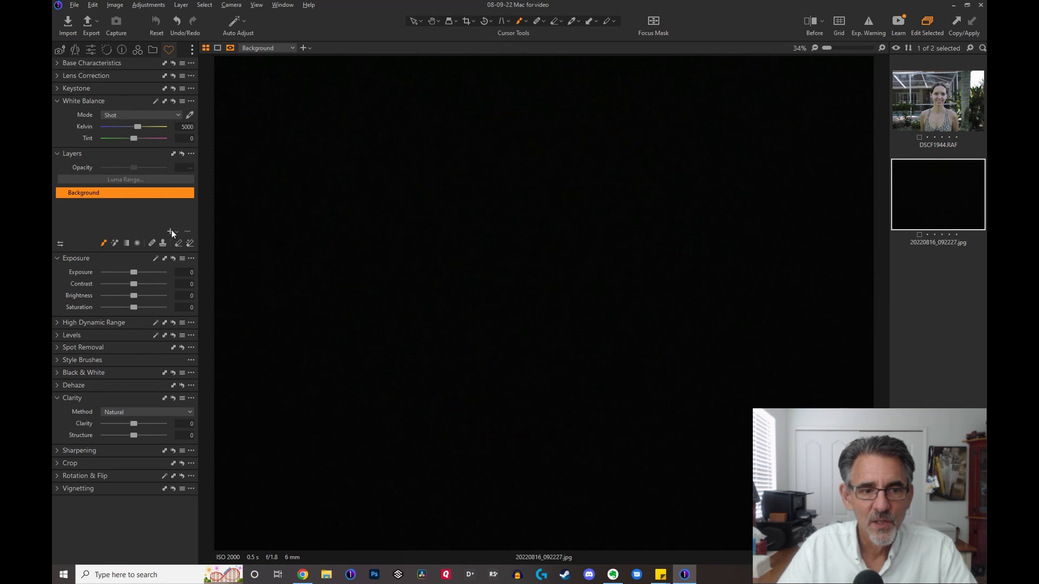
{"action": "mouse_move", "coordinate": [463, 197]}
{"action": "left_mouse_down"}
{"action": "mouse_move", "coordinate": [596, 224]}
{"action": "mouse_move", "coordinate": [502, 193]}
{"action": "mouse_move", "coordinate": [495, 256]}
{"action": "mouse_move", "coordinate": [512, 177]}
{"action": "mouse_move", "coordinate": [572, 257]}
{"action": "mouse_move", "coordinate": [736, 288]}
{"action": "left_mouse_up"}
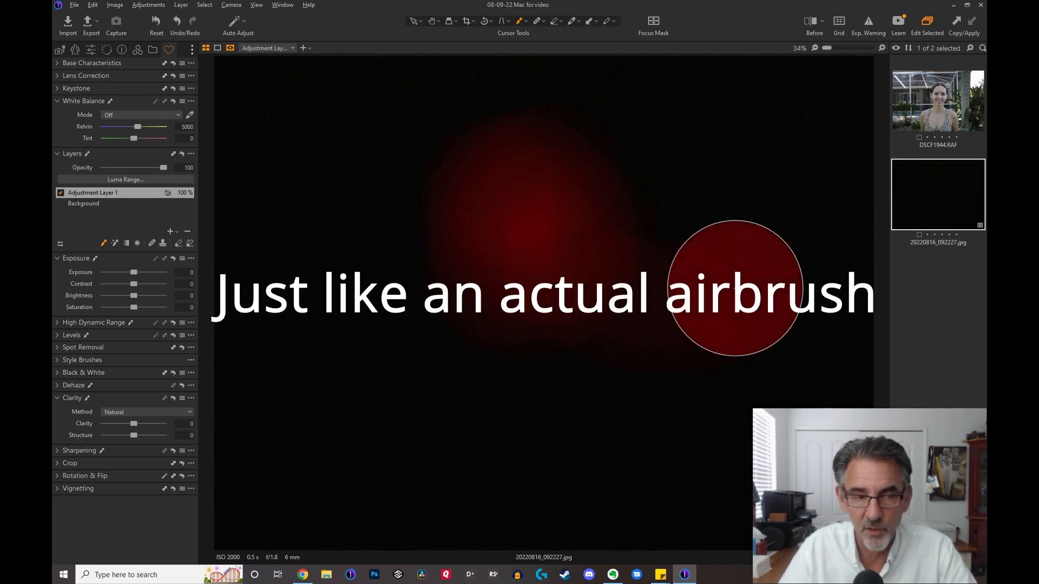
{"action": "mouse_move", "coordinate": [736, 289]}
{"action": "left_mouse_down"}
{"action": "mouse_move", "coordinate": [524, 306]}
{"action": "mouse_move", "coordinate": [407, 286]}
{"action": "mouse_move", "coordinate": [418, 242]}
{"action": "mouse_move", "coordinate": [440, 371]}
{"action": "mouse_move", "coordinate": [370, 244]}
{"action": "mouse_move", "coordinate": [471, 199]}
{"action": "mouse_move", "coordinate": [462, 323]}
{"action": "mouse_move", "coordinate": [536, 227]}
{"action": "mouse_move", "coordinate": [505, 275]}
{"action": "mouse_move", "coordinate": [518, 319]}
{"action": "mouse_move", "coordinate": [500, 207]}
{"action": "mouse_move", "coordinate": [410, 169]}
{"action": "mouse_move", "coordinate": [541, 235]}
{"action": "mouse_move", "coordinate": [419, 288]}
{"action": "mouse_move", "coordinate": [576, 177]}
{"action": "mouse_move", "coordinate": [618, 189]}
{"action": "mouse_move", "coordinate": [367, 184]}
{"action": "mouse_move", "coordinate": [422, 351]}
{"action": "mouse_move", "coordinate": [584, 319]}
{"action": "mouse_move", "coordinate": [585, 274]}
{"action": "mouse_move", "coordinate": [470, 181]}
{"action": "mouse_move", "coordinate": [366, 203]}
{"action": "mouse_move", "coordinate": [531, 217]}
{"action": "mouse_move", "coordinate": [608, 194]}
{"action": "mouse_move", "coordinate": [410, 158]}
{"action": "mouse_move", "coordinate": [353, 199]}
{"action": "mouse_move", "coordinate": [450, 360]}
{"action": "left_mouse_up"}
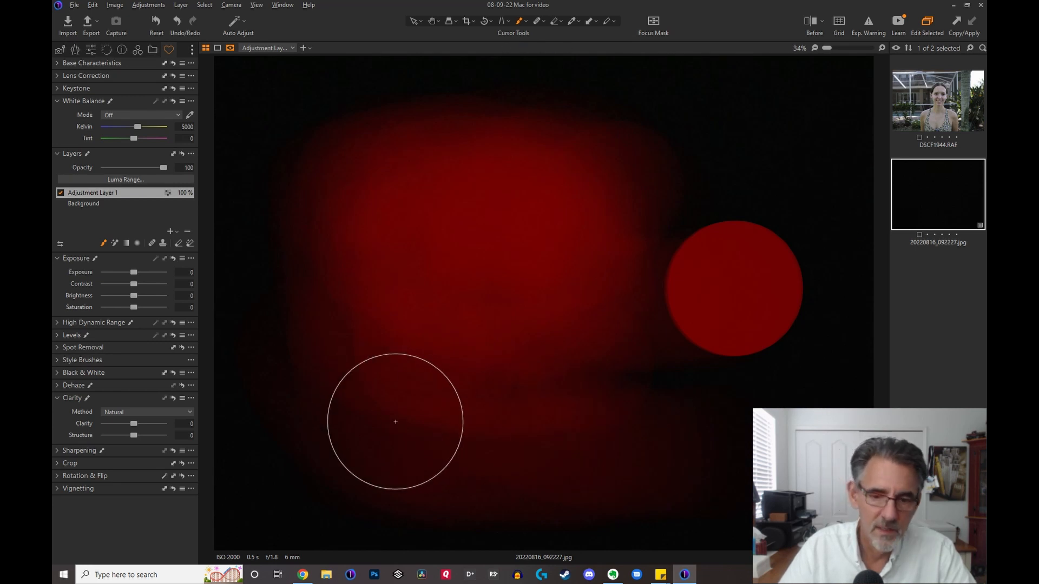
Step: With Airbrush off and hardness set to 48, paint a broad, faint soft-edged mask on a fresh adjustment layer
{"action": "right_click", "coordinate": [486, 297]}
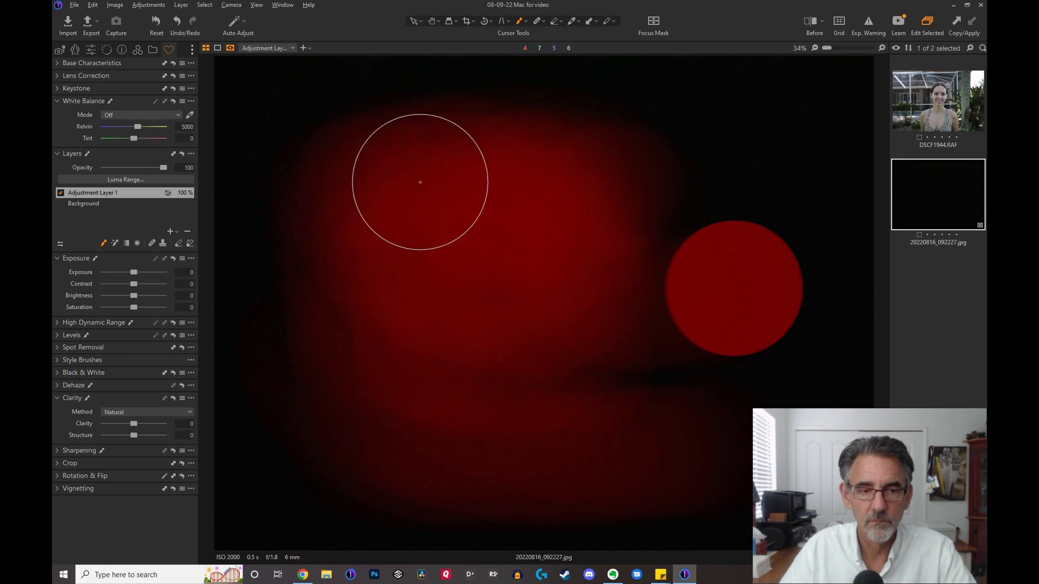
{"action": "left_click", "coordinate": [188, 231]}
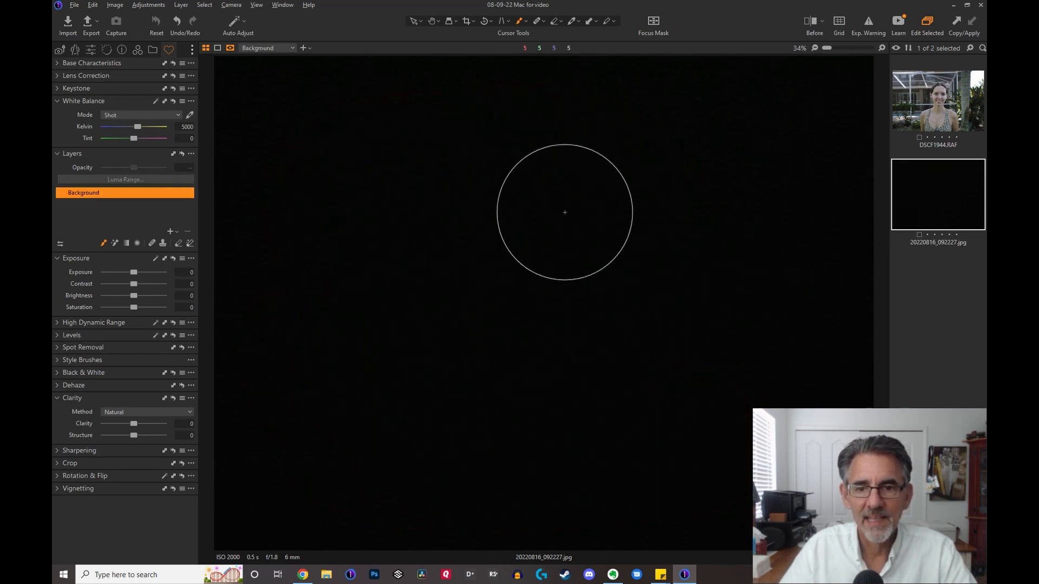
{"action": "right_click", "coordinate": [563, 212]}
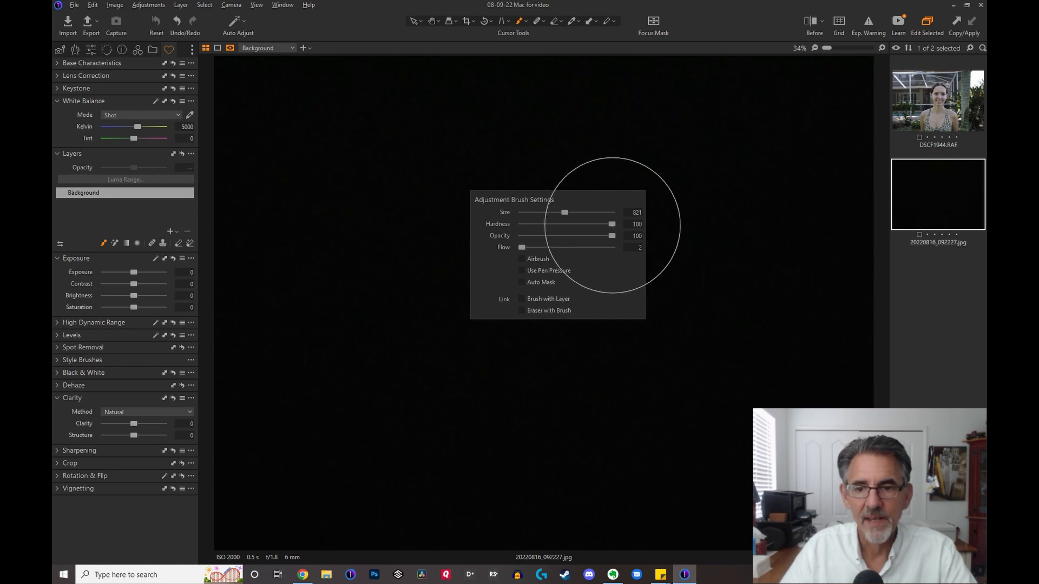
{"action": "left_click_drag", "start_coordinate": [612, 224], "coordinate": [565, 229]}
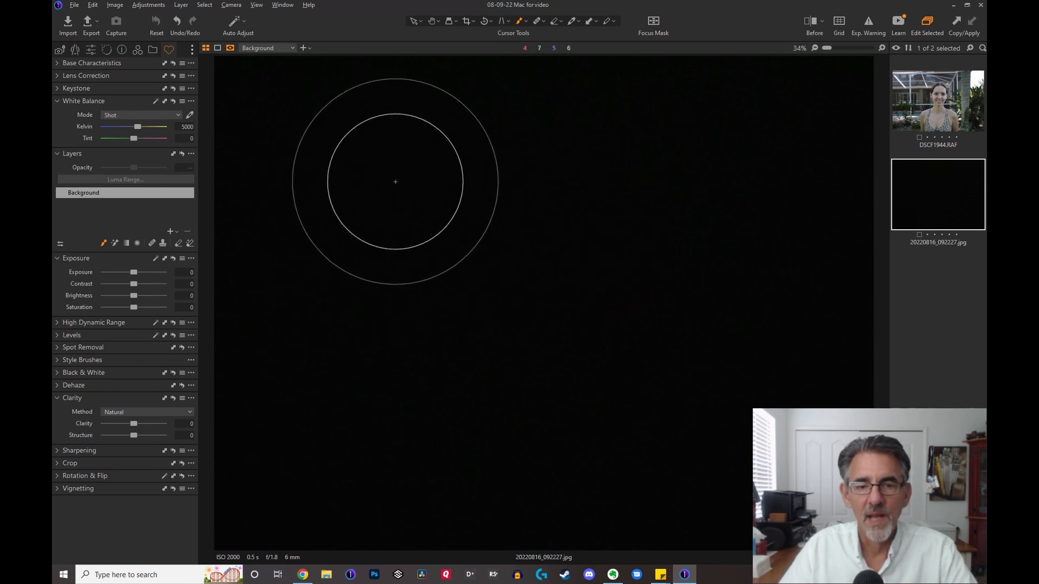
{"action": "mouse_move", "coordinate": [390, 183]}
{"action": "left_mouse_down"}
{"action": "mouse_move", "coordinate": [696, 180]}
{"action": "mouse_move", "coordinate": [679, 195]}
{"action": "mouse_move", "coordinate": [504, 198]}
{"action": "mouse_move", "coordinate": [404, 223]}
{"action": "mouse_move", "coordinate": [411, 278]}
{"action": "mouse_move", "coordinate": [509, 280]}
{"action": "mouse_move", "coordinate": [621, 260]}
{"action": "mouse_move", "coordinate": [656, 292]}
{"action": "mouse_move", "coordinate": [528, 326]}
{"action": "mouse_move", "coordinate": [458, 309]}
{"action": "mouse_move", "coordinate": [501, 367]}
{"action": "mouse_move", "coordinate": [586, 367]}
{"action": "mouse_move", "coordinate": [420, 321]}
{"action": "mouse_move", "coordinate": [519, 222]}
{"action": "mouse_move", "coordinate": [466, 323]}
{"action": "mouse_move", "coordinate": [567, 345]}
{"action": "mouse_move", "coordinate": [447, 245]}
{"action": "mouse_move", "coordinate": [495, 334]}
{"action": "mouse_move", "coordinate": [542, 238]}
{"action": "mouse_move", "coordinate": [519, 228]}
{"action": "mouse_move", "coordinate": [441, 274]}
{"action": "mouse_move", "coordinate": [592, 220]}
{"action": "mouse_move", "coordinate": [543, 191]}
{"action": "mouse_move", "coordinate": [661, 217]}
{"action": "mouse_move", "coordinate": [568, 258]}
{"action": "mouse_move", "coordinate": [454, 191]}
{"action": "mouse_move", "coordinate": [470, 296]}
{"action": "mouse_move", "coordinate": [596, 302]}
{"action": "mouse_move", "coordinate": [578, 331]}
{"action": "mouse_move", "coordinate": [432, 308]}
{"action": "mouse_move", "coordinate": [417, 224]}
{"action": "mouse_move", "coordinate": [550, 166]}
{"action": "mouse_move", "coordinate": [647, 165]}
{"action": "mouse_move", "coordinate": [676, 181]}
{"action": "mouse_move", "coordinate": [610, 278]}
{"action": "mouse_move", "coordinate": [436, 332]}
{"action": "mouse_move", "coordinate": [393, 223]}
{"action": "mouse_move", "coordinate": [481, 174]}
{"action": "mouse_move", "coordinate": [548, 160]}
{"action": "mouse_move", "coordinate": [407, 178]}
{"action": "mouse_move", "coordinate": [673, 176]}
{"action": "mouse_move", "coordinate": [730, 214]}
{"action": "mouse_move", "coordinate": [659, 313]}
{"action": "mouse_move", "coordinate": [700, 281]}
{"action": "mouse_move", "coordinate": [664, 284]}
{"action": "mouse_move", "coordinate": [590, 320]}
{"action": "mouse_move", "coordinate": [526, 279]}
{"action": "mouse_move", "coordinate": [496, 224]}
{"action": "mouse_move", "coordinate": [454, 209]}
{"action": "mouse_move", "coordinate": [387, 298]}
{"action": "mouse_move", "coordinate": [401, 381]}
{"action": "mouse_move", "coordinate": [562, 400]}
{"action": "mouse_move", "coordinate": [488, 414]}
{"action": "mouse_move", "coordinate": [621, 354]}
{"action": "mouse_move", "coordinate": [587, 292]}
{"action": "mouse_move", "coordinate": [600, 238]}
{"action": "mouse_move", "coordinate": [669, 173]}
{"action": "mouse_move", "coordinate": [612, 150]}
{"action": "mouse_move", "coordinate": [593, 156]}
{"action": "mouse_move", "coordinate": [670, 166]}
{"action": "mouse_move", "coordinate": [638, 154]}
{"action": "mouse_move", "coordinate": [438, 154]}
{"action": "mouse_move", "coordinate": [447, 149]}
{"action": "mouse_move", "coordinate": [422, 130]}
{"action": "mouse_move", "coordinate": [358, 166]}
{"action": "mouse_move", "coordinate": [364, 283]}
{"action": "mouse_move", "coordinate": [337, 309]}
{"action": "mouse_move", "coordinate": [344, 347]}
{"action": "mouse_move", "coordinate": [522, 448]}
{"action": "mouse_move", "coordinate": [724, 299]}
{"action": "mouse_move", "coordinate": [735, 232]}
{"action": "mouse_move", "coordinate": [511, 171]}
{"action": "left_mouse_up"}
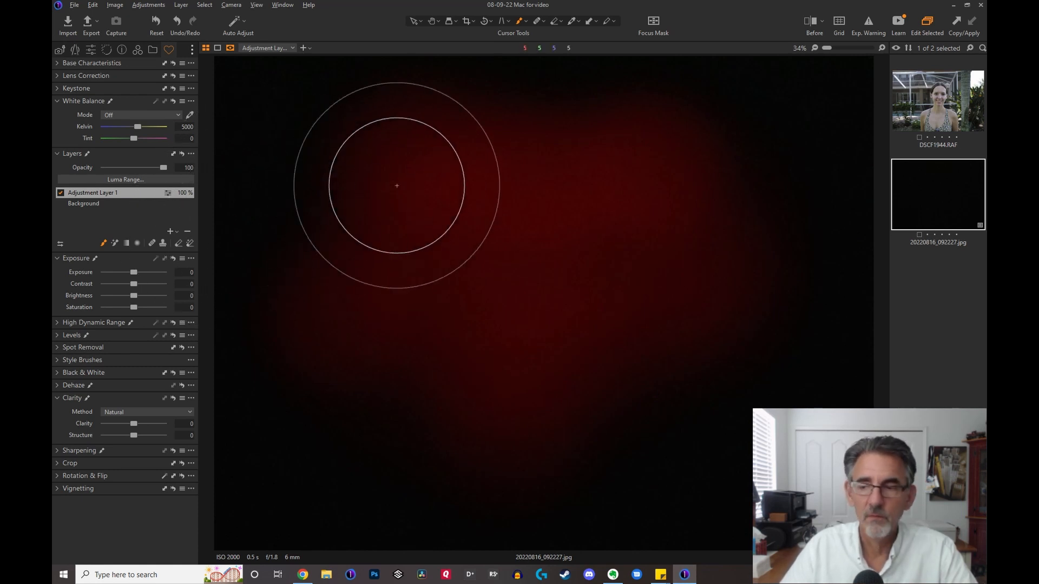
Step: Switch to the portrait DSCF1944.RAF and set the adjustment brush to size 203, with hardness and flow at 100
{"action": "left_click", "coordinate": [951, 105]}
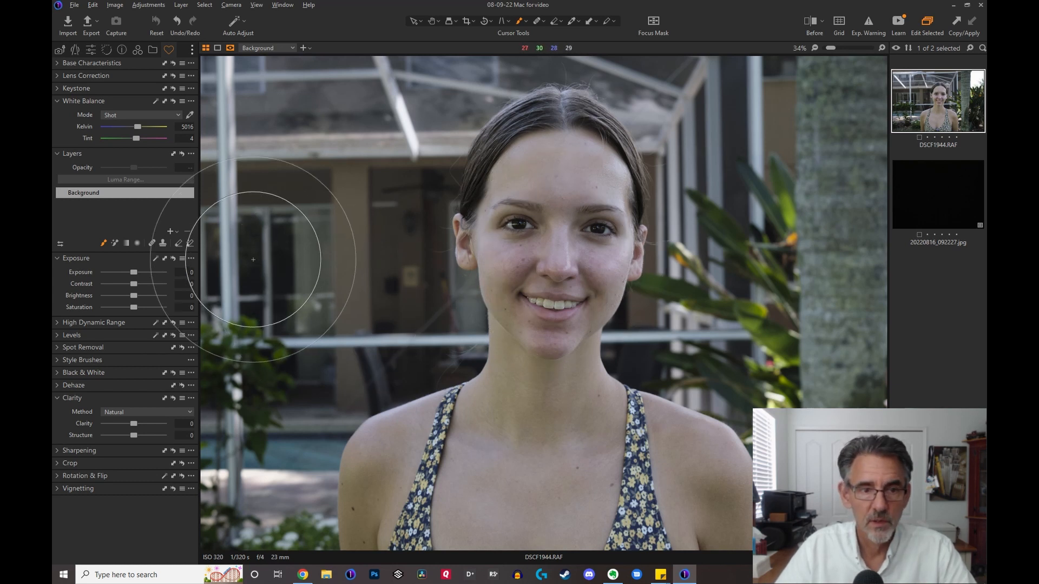
{"action": "right_click", "coordinate": [345, 241]}
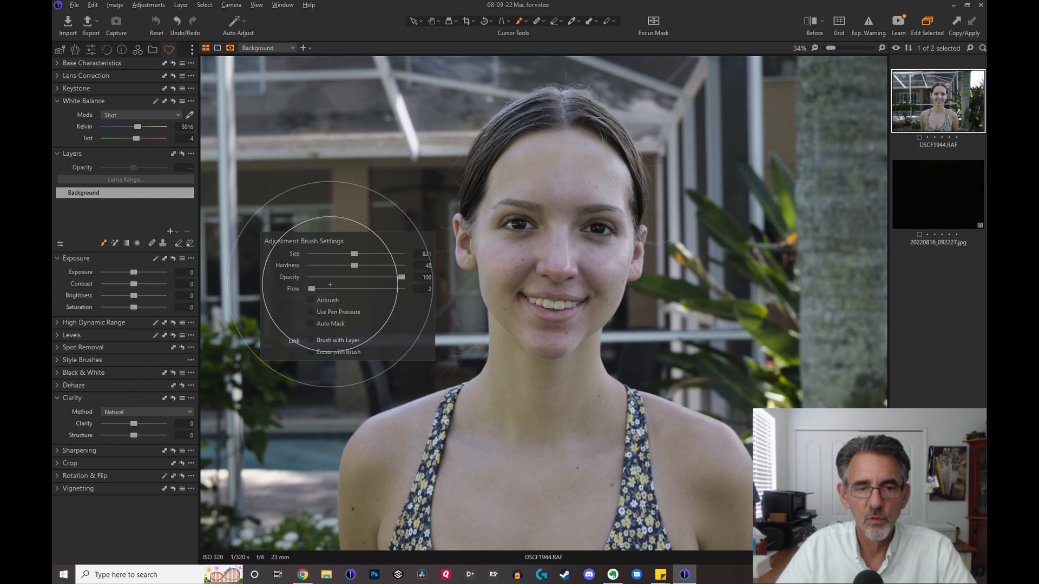
{"action": "mouse_move", "coordinate": [330, 285]}
{"action": "left_mouse_down"}
{"action": "mouse_move", "coordinate": [400, 285]}
{"action": "mouse_move", "coordinate": [410, 270]}
{"action": "left_mouse_up"}
{"action": "right_click", "coordinate": [481, 233]}
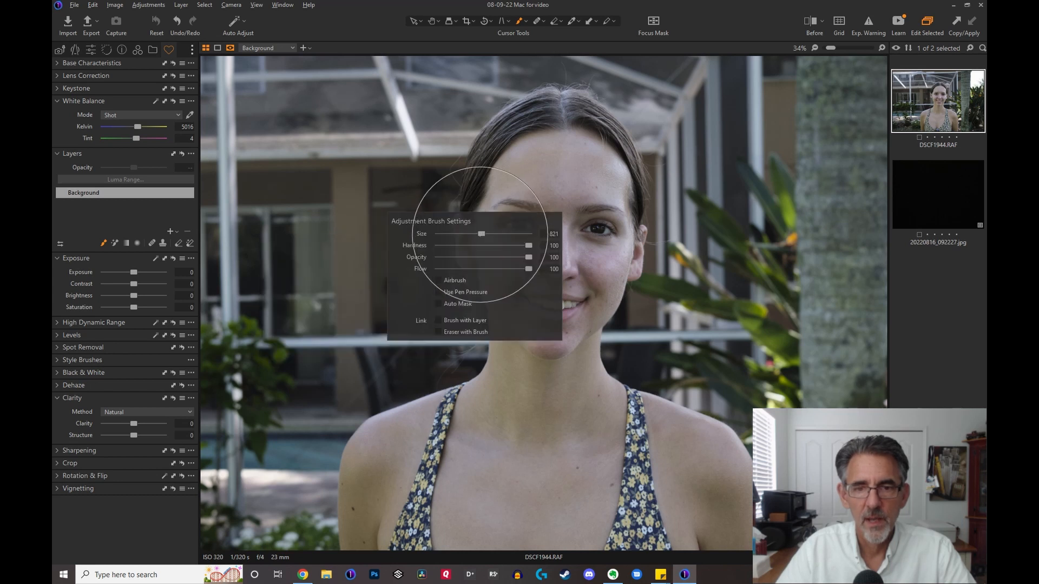
{"action": "left_click_drag", "start_coordinate": [470, 234], "coordinate": [463, 234]}
Step: Paint a closed mask outline around the woman's face and fill its interior with Fill Mask
{"action": "mouse_move", "coordinate": [509, 164]}
{"action": "left_mouse_down"}
{"action": "mouse_move", "coordinate": [533, 149]}
{"action": "mouse_move", "coordinate": [570, 148]}
{"action": "mouse_move", "coordinate": [621, 187]}
{"action": "mouse_move", "coordinate": [608, 230]}
{"action": "mouse_move", "coordinate": [616, 219]}
{"action": "mouse_move", "coordinate": [620, 261]}
{"action": "mouse_move", "coordinate": [595, 303]}
{"action": "mouse_move", "coordinate": [607, 294]}
{"action": "mouse_move", "coordinate": [547, 348]}
{"action": "mouse_move", "coordinate": [492, 287]}
{"action": "mouse_move", "coordinate": [484, 241]}
{"action": "mouse_move", "coordinate": [500, 183]}
{"action": "left_mouse_up"}
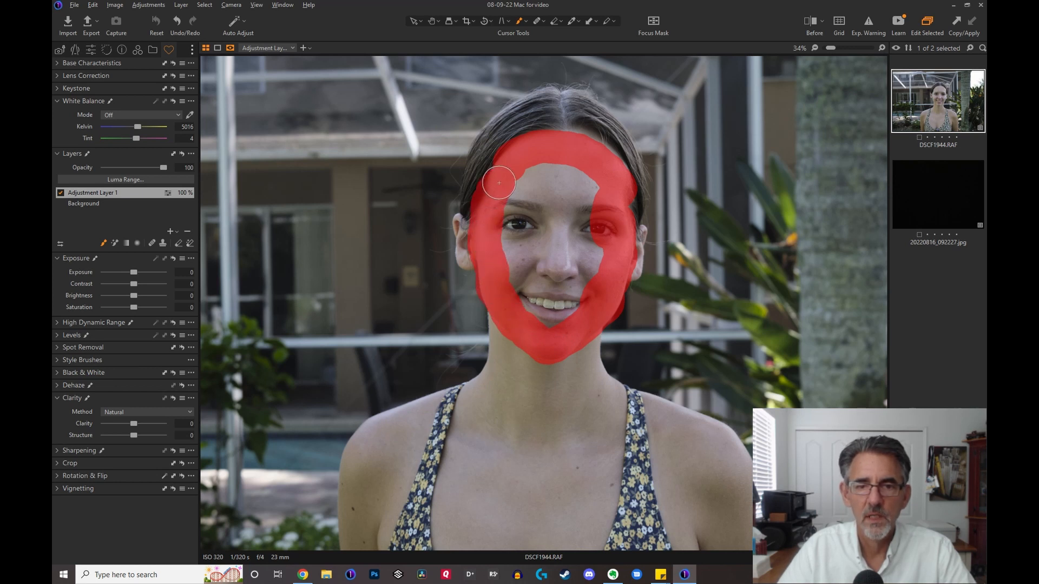
{"action": "right_click", "coordinate": [142, 192]}
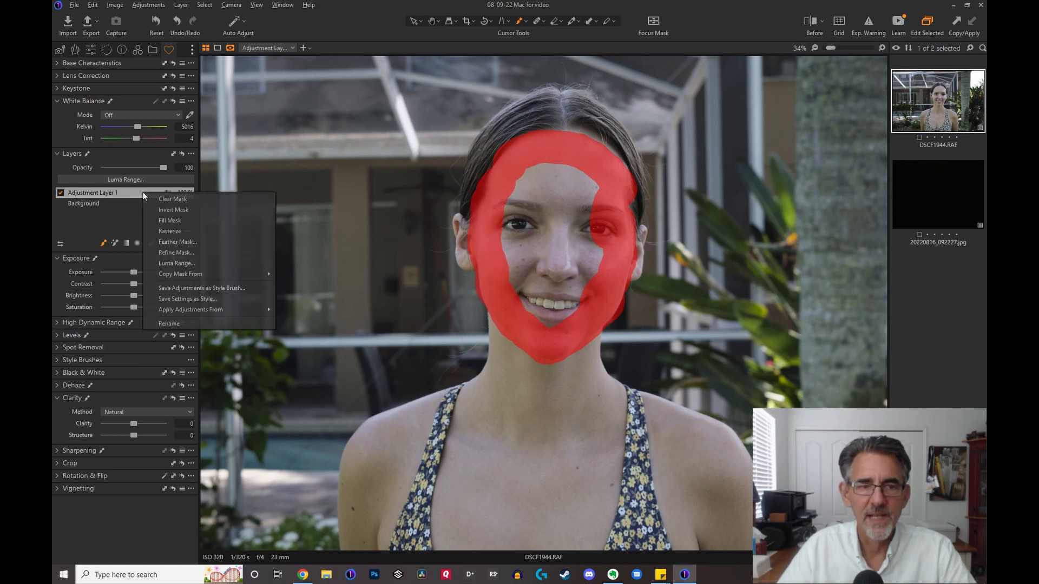
{"action": "left_click", "coordinate": [171, 222]}
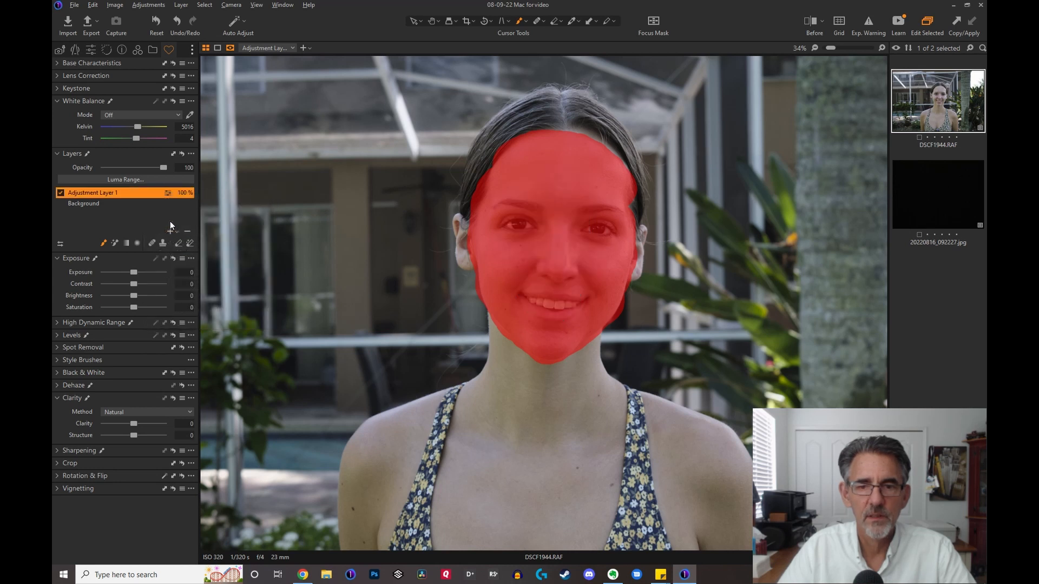
Step: Refine the edges of the face mask with a radius of 140
{"action": "right_click", "coordinate": [138, 190]}
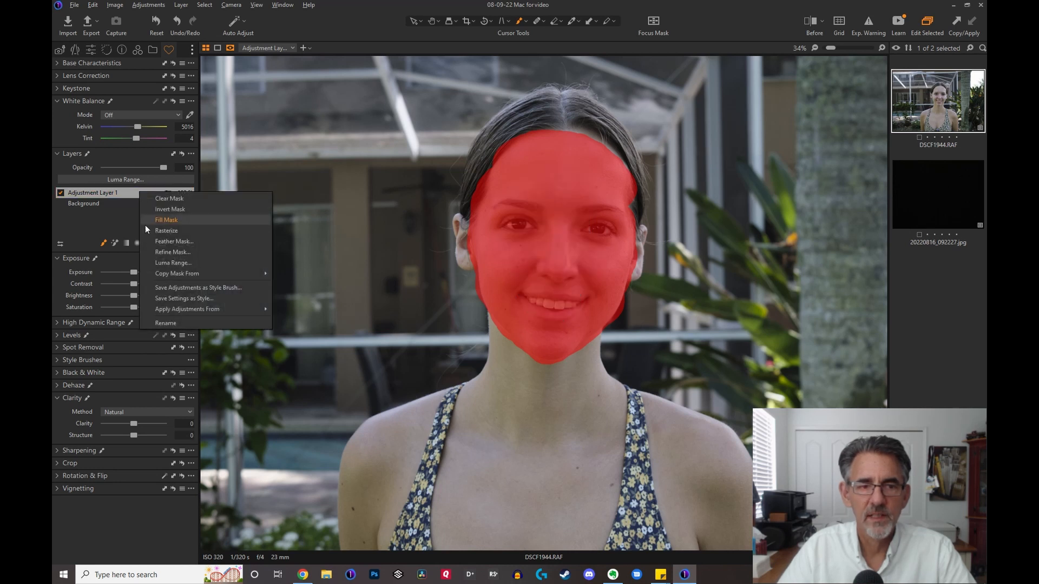
{"action": "left_click", "coordinate": [165, 252]}
{"action": "left_click_drag", "start_coordinate": [548, 259], "coordinate": [833, 239]}
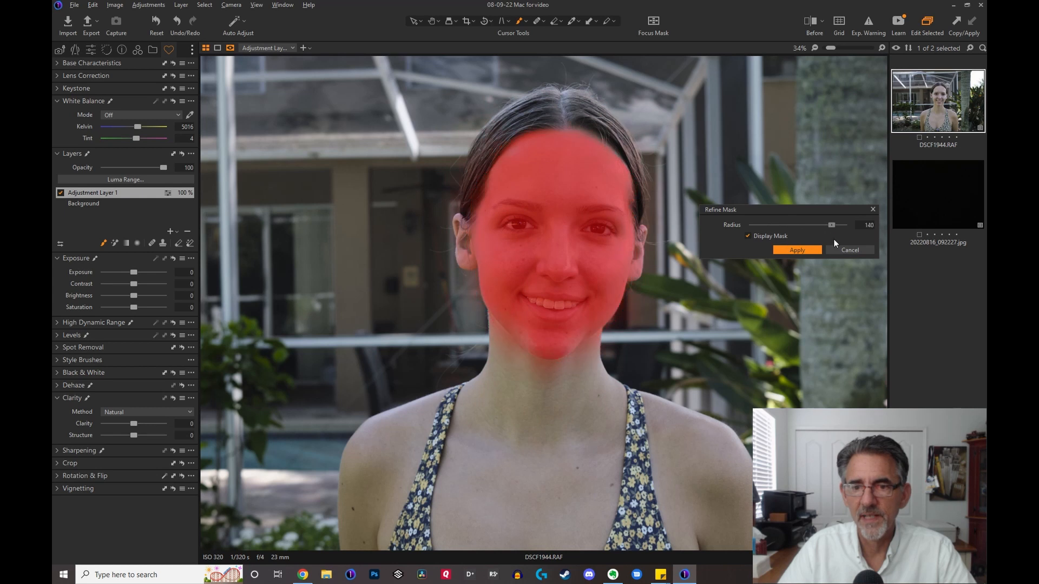
{"action": "left_click", "coordinate": [805, 251]}
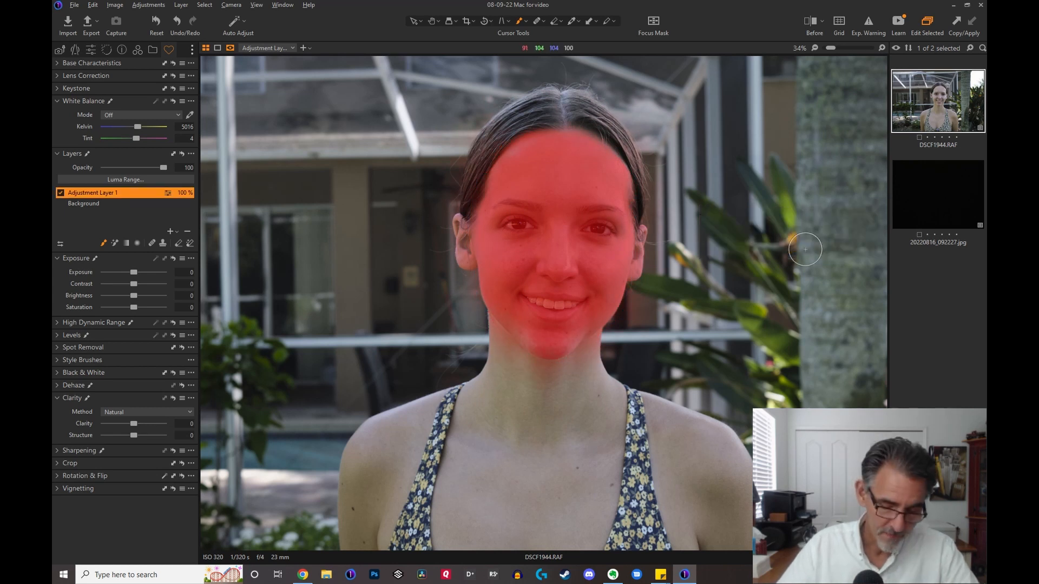
Step: Hide the mask overlay and set the face layer's exposure to 0.66
{"action": "key", "text": "m"}
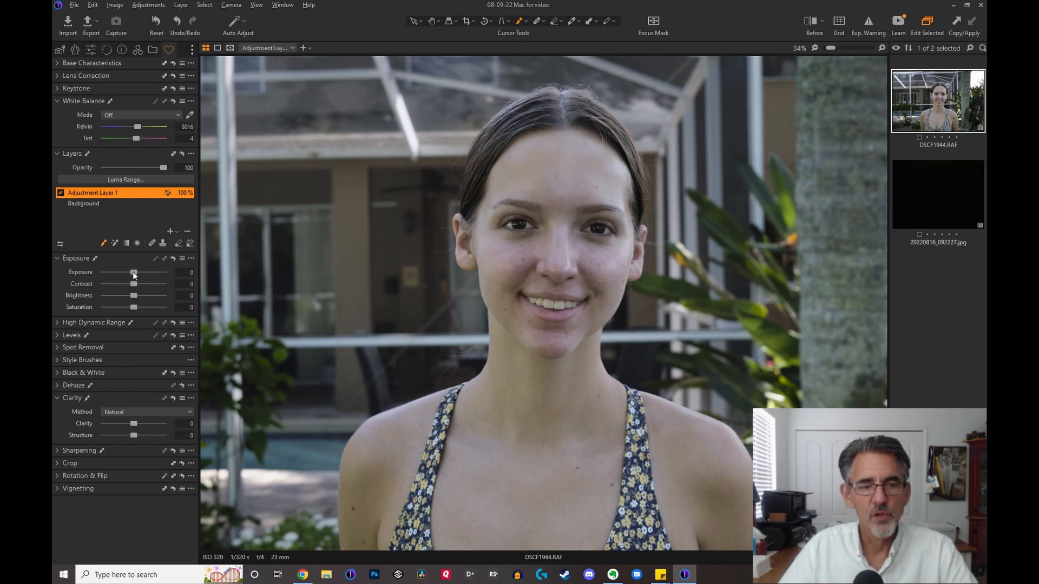
{"action": "mouse_move", "coordinate": [133, 275]}
{"action": "left_mouse_down"}
{"action": "mouse_move", "coordinate": [150, 270]}
{"action": "mouse_move", "coordinate": [138, 272]}
{"action": "left_mouse_up"}
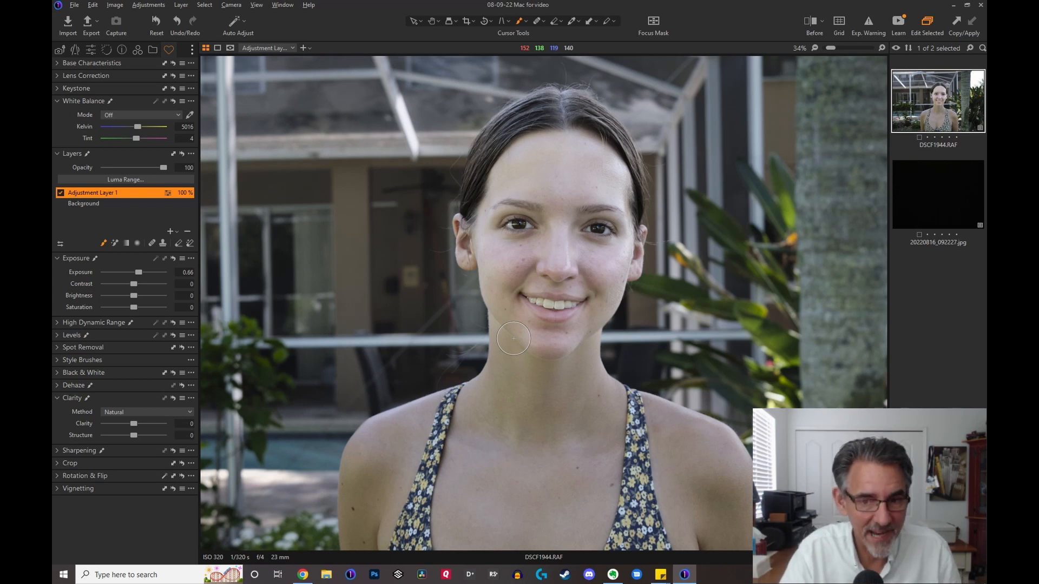
Step: Replace the face layer with a new empty adjustment layer and soften the brush to hardness 52 with reduced flow
{"action": "left_click", "coordinate": [188, 231]}
{"action": "left_click", "coordinate": [171, 230]}
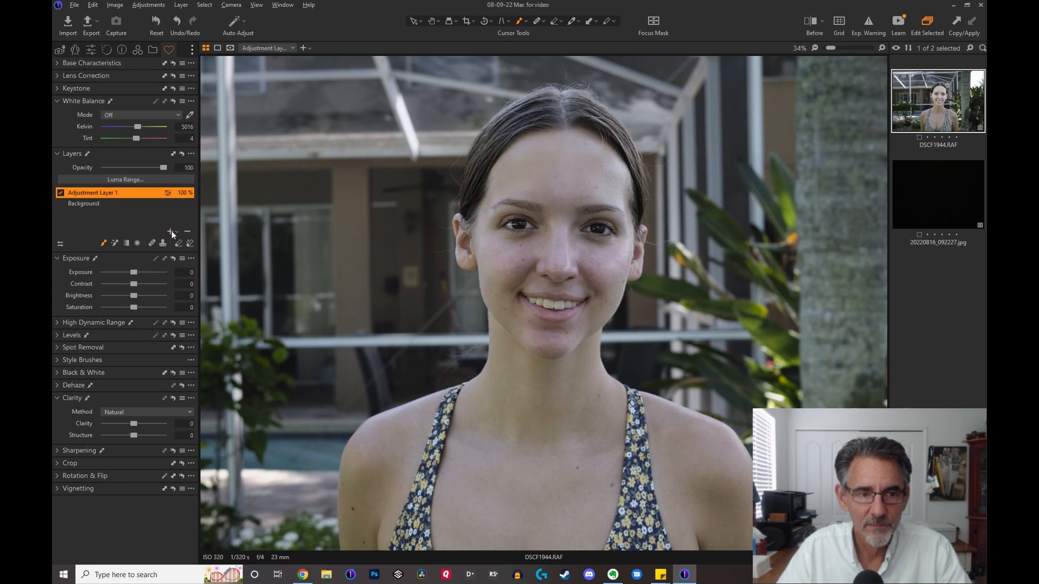
{"action": "right_click", "coordinate": [437, 241]}
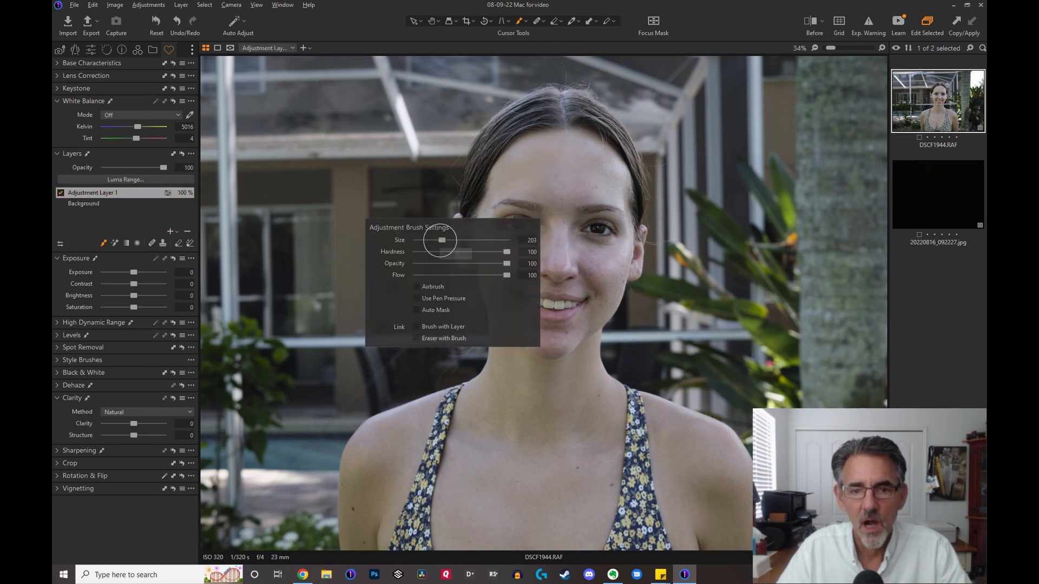
{"action": "mouse_move", "coordinate": [506, 252]}
{"action": "left_mouse_down"}
{"action": "mouse_move", "coordinate": [461, 252]}
{"action": "mouse_move", "coordinate": [464, 276]}
{"action": "mouse_move", "coordinate": [420, 282]}
{"action": "left_mouse_up"}
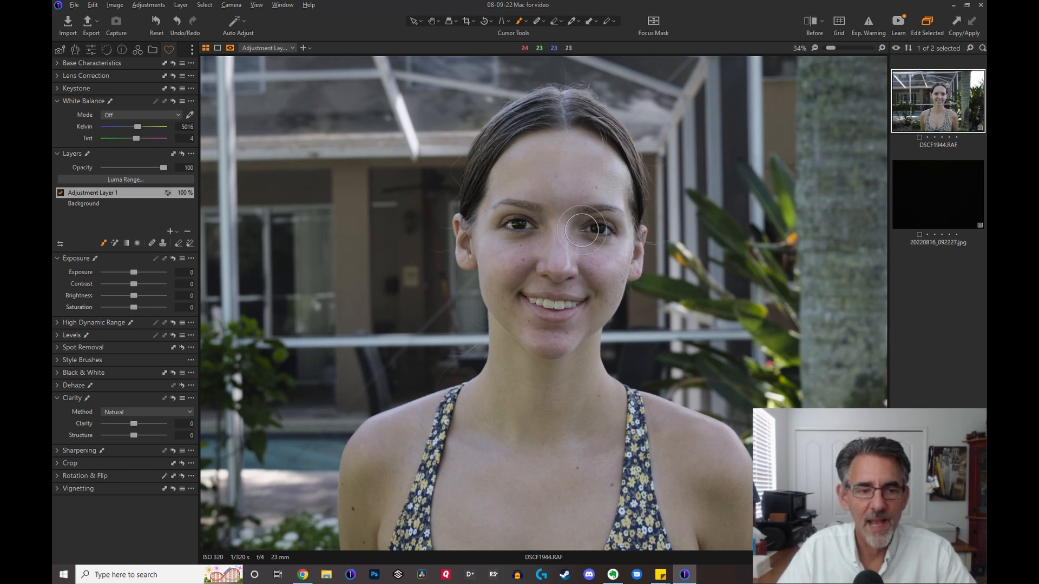
Step: Paint trial low-flow masks over the woman's face, replacing the adjustment layer with an empty one after each trial
{"action": "mouse_move", "coordinate": [582, 229]}
{"action": "left_mouse_down"}
{"action": "mouse_move", "coordinate": [540, 266]}
{"action": "mouse_move", "coordinate": [542, 227]}
{"action": "mouse_move", "coordinate": [591, 220]}
{"action": "mouse_move", "coordinate": [592, 259]}
{"action": "mouse_move", "coordinate": [558, 198]}
{"action": "mouse_move", "coordinate": [523, 237]}
{"action": "mouse_move", "coordinate": [539, 166]}
{"action": "mouse_move", "coordinate": [613, 201]}
{"action": "mouse_move", "coordinate": [525, 171]}
{"action": "mouse_move", "coordinate": [578, 173]}
{"action": "mouse_move", "coordinate": [574, 190]}
{"action": "mouse_move", "coordinate": [501, 250]}
{"action": "mouse_move", "coordinate": [600, 280]}
{"action": "mouse_move", "coordinate": [523, 251]}
{"action": "mouse_move", "coordinate": [536, 331]}
{"action": "mouse_move", "coordinate": [590, 278]}
{"action": "mouse_move", "coordinate": [555, 253]}
{"action": "mouse_move", "coordinate": [538, 296]}
{"action": "mouse_move", "coordinate": [567, 307]}
{"action": "mouse_move", "coordinate": [570, 288]}
{"action": "mouse_move", "coordinate": [532, 292]}
{"action": "left_mouse_up"}
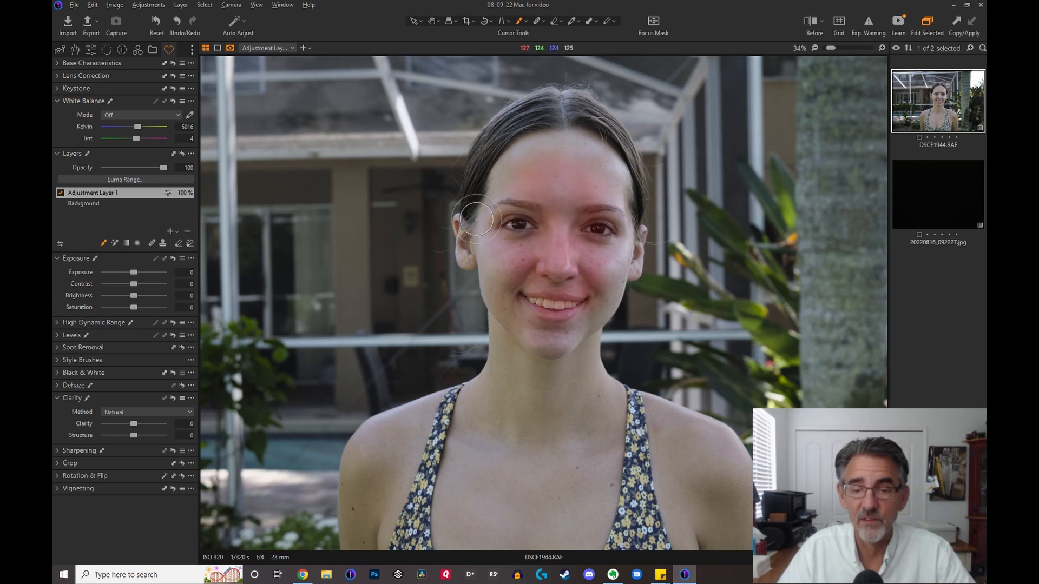
{"action": "left_click", "coordinate": [189, 232]}
{"action": "left_click", "coordinate": [170, 232]}
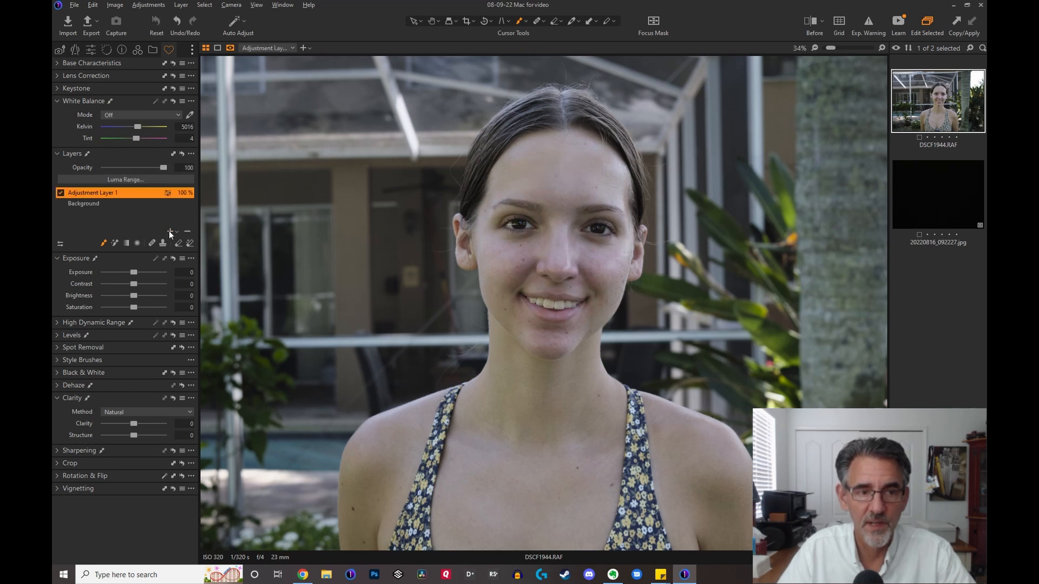
{"action": "right_click", "coordinate": [422, 214]}
{"action": "left_click_drag", "start_coordinate": [475, 233], "coordinate": [471, 236]}
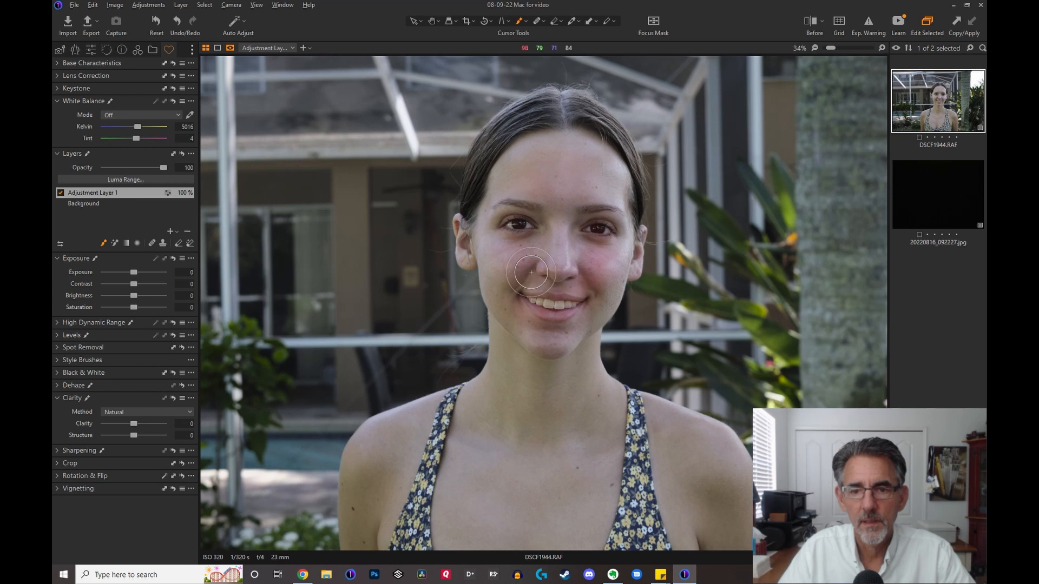
{"action": "left_click", "coordinate": [187, 233]}
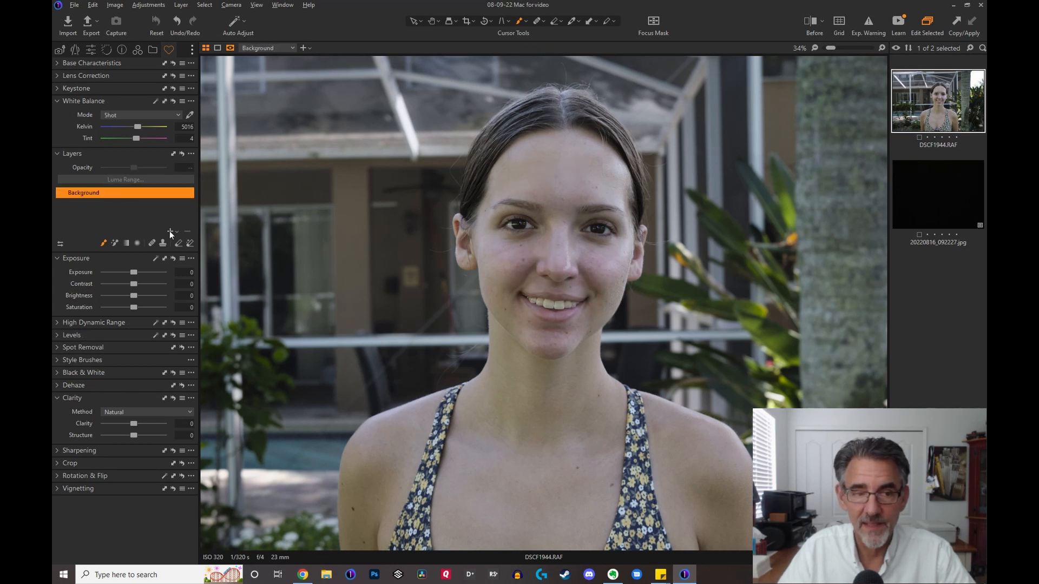
{"action": "left_click", "coordinate": [170, 232]}
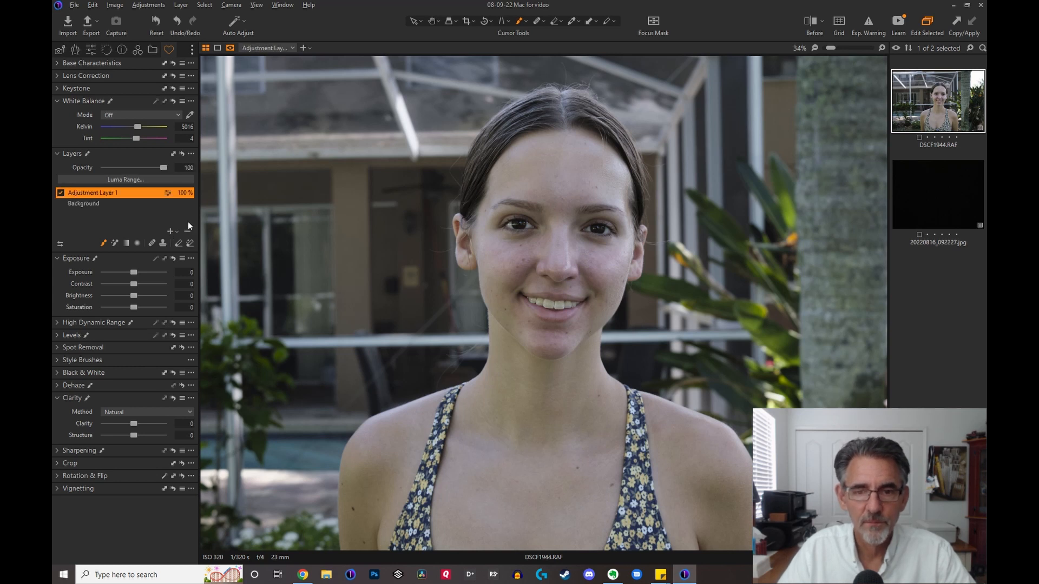
Step: Set the empty layer's exposure to 0.92 and gradually brush the brightening over the woman's face at flow 1
{"action": "right_click", "coordinate": [510, 202]}
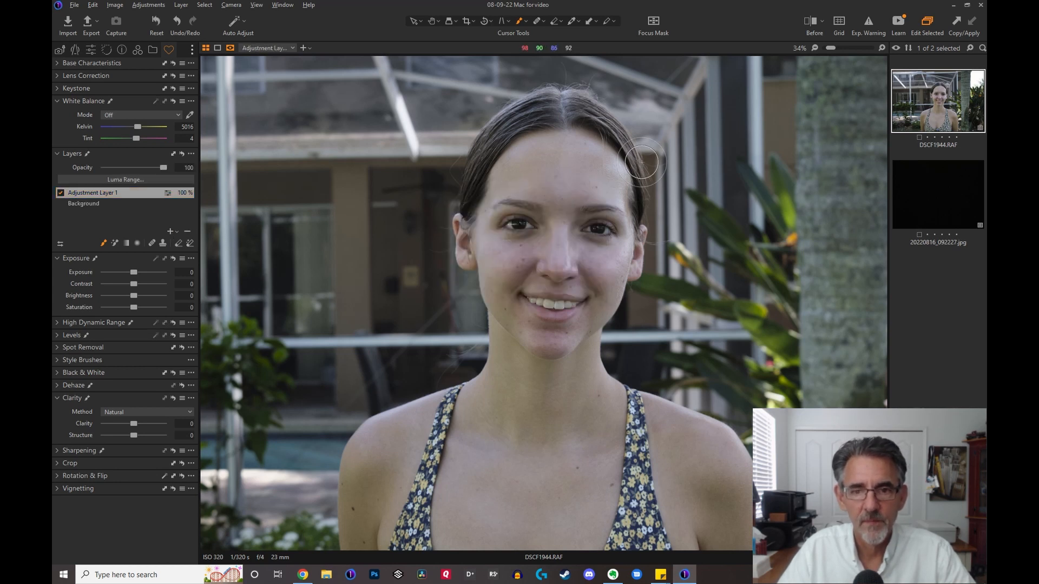
{"action": "right_click", "coordinate": [615, 216]}
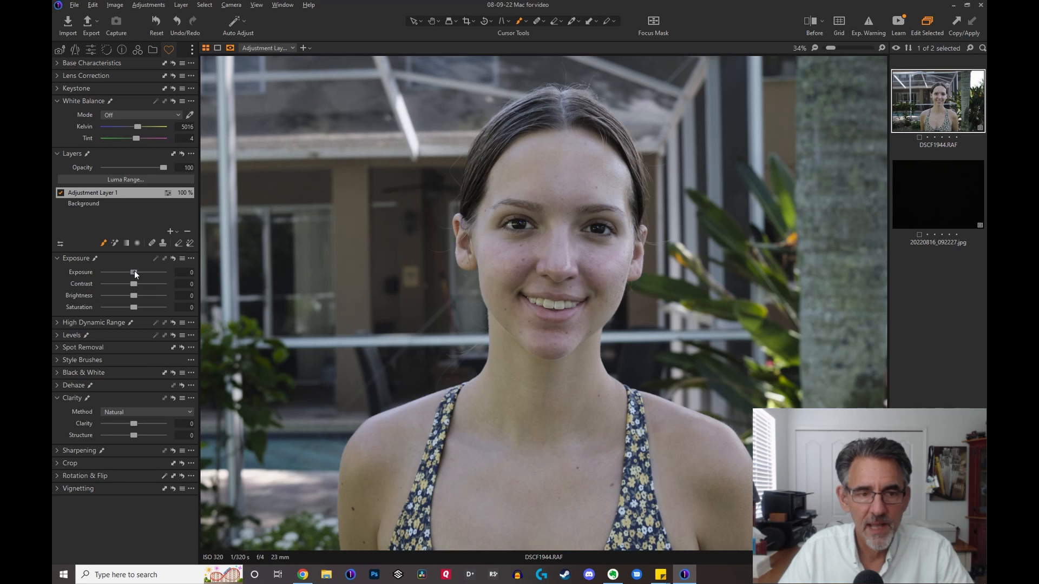
{"action": "left_click_drag", "start_coordinate": [134, 273], "coordinate": [137, 273]}
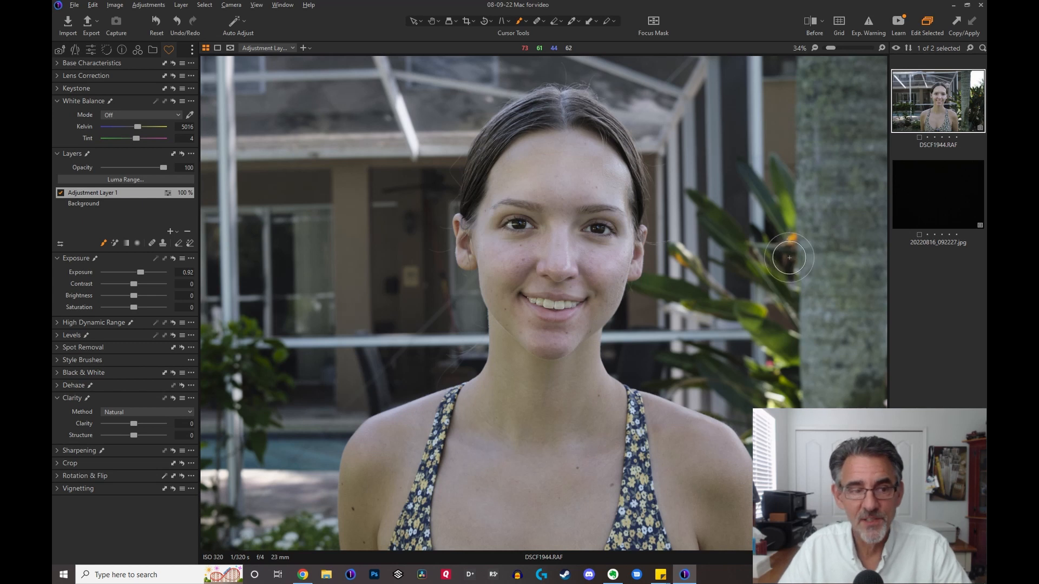
Step: Compare the face with the adjustment layer off and on, and inspect its painted mask overlay
{"action": "left_click", "coordinate": [62, 193]}
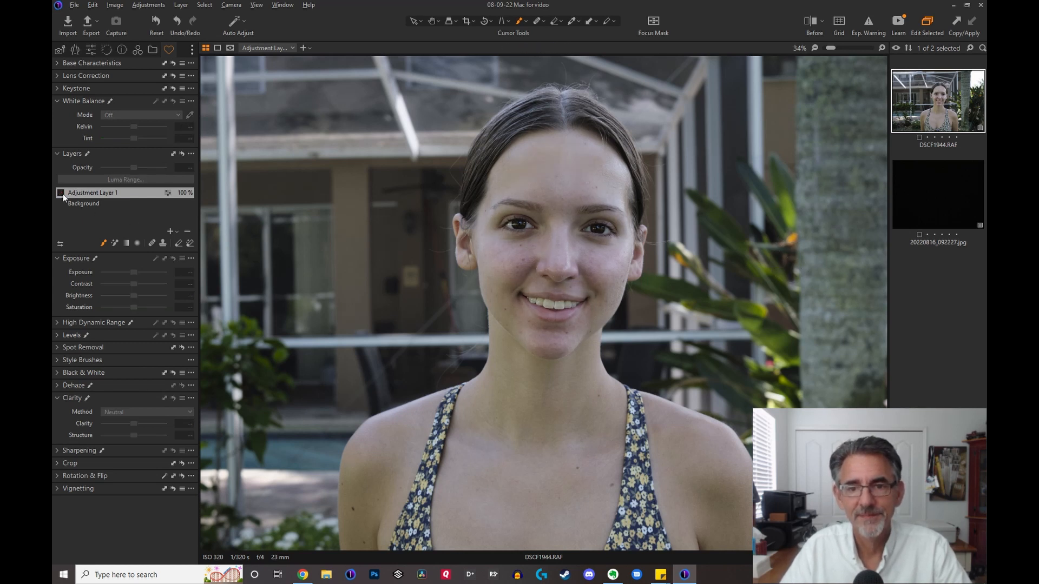
{"action": "left_click", "coordinate": [61, 193]}
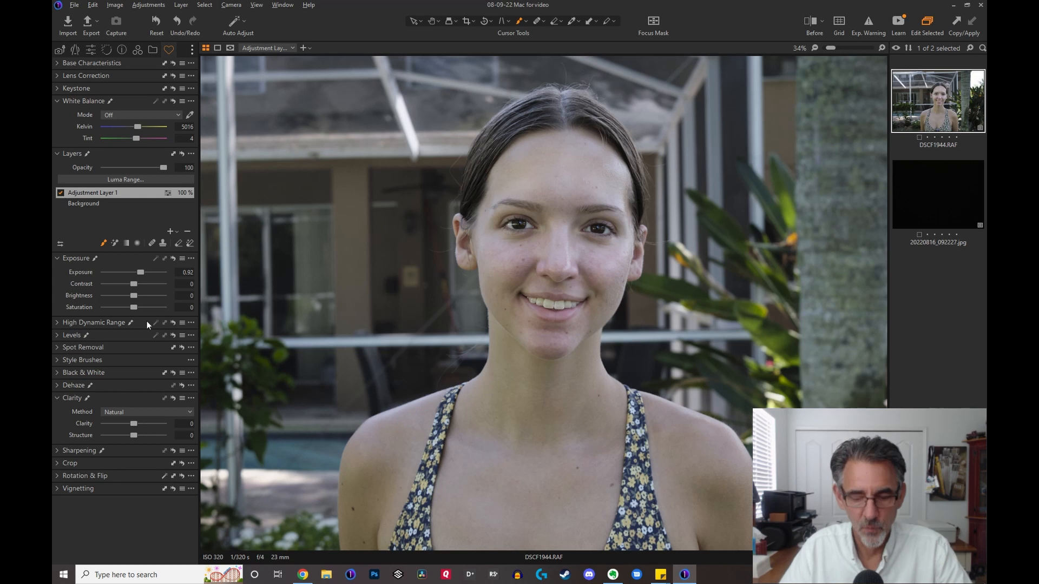
{"action": "key", "text": "m"}
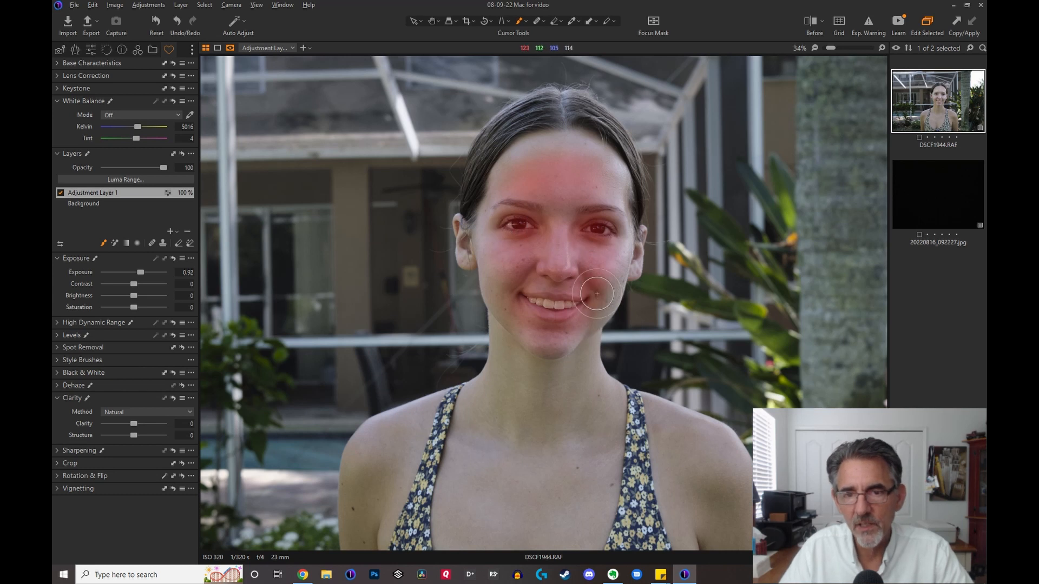
{"action": "key", "text": "m"}
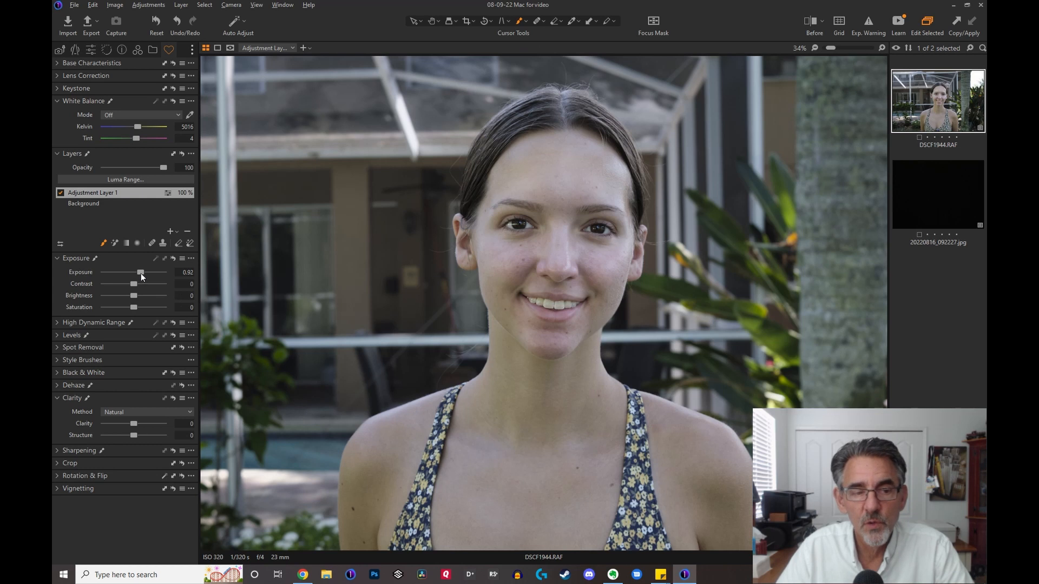
Step: Raise the layer's exposure to 1.25 and compare the face with the layer off and in the split before/after view
{"action": "mouse_move", "coordinate": [141, 274]}
{"action": "left_mouse_down"}
{"action": "mouse_move", "coordinate": [129, 274]}
{"action": "mouse_move", "coordinate": [142, 274]}
{"action": "left_mouse_up"}
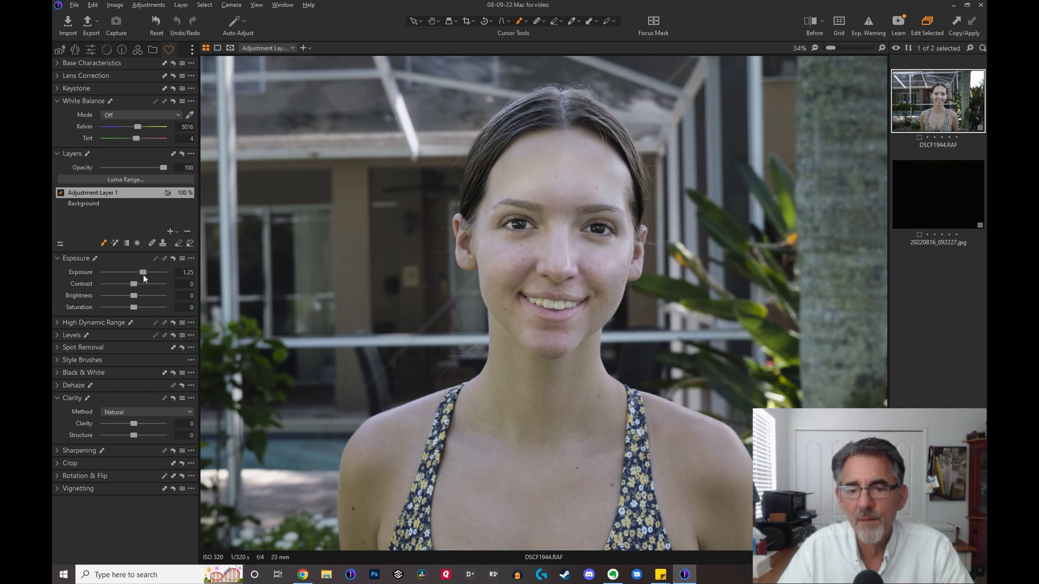
{"action": "left_click", "coordinate": [59, 193]}
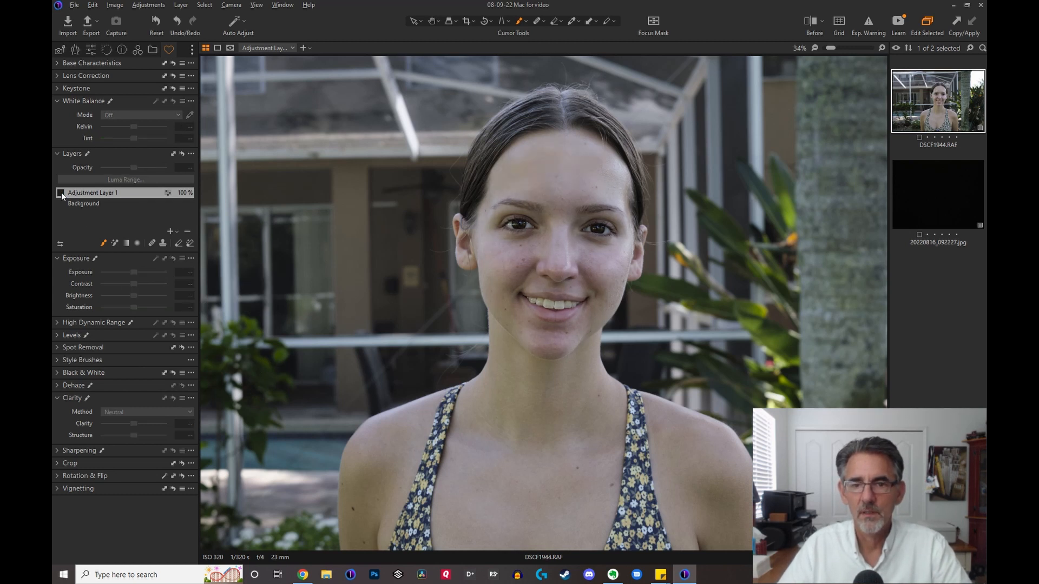
{"action": "left_click", "coordinate": [61, 193]}
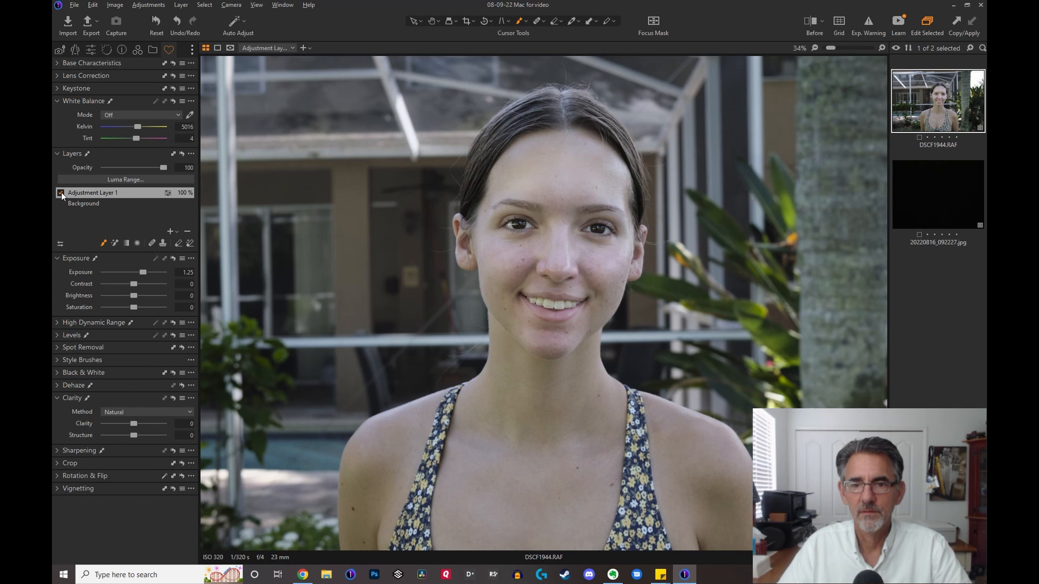
{"action": "left_click", "coordinate": [811, 22]}
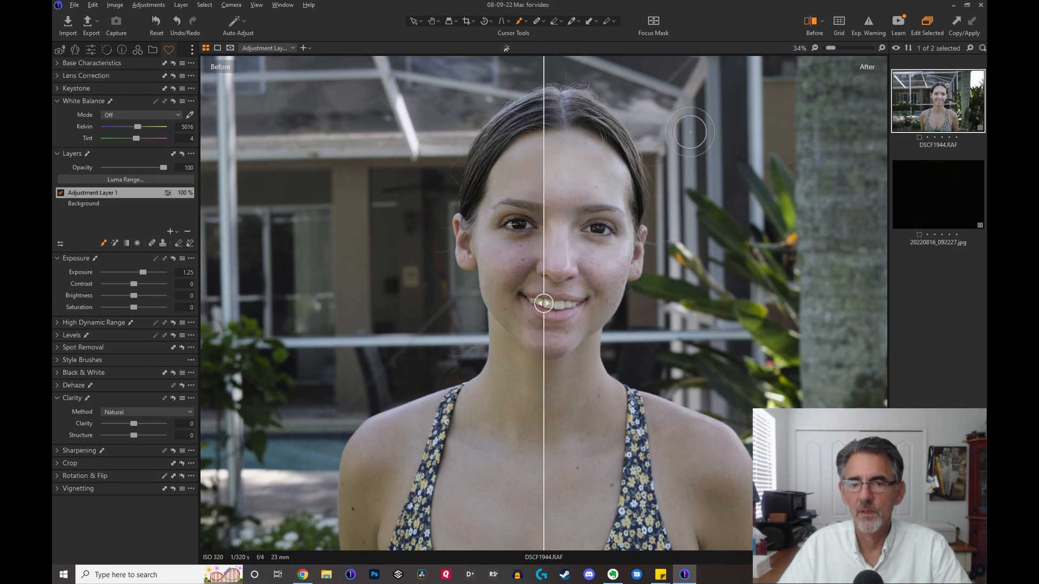
{"action": "left_click_drag", "start_coordinate": [544, 303], "coordinate": [210, 363]}
Step: Replace the brightened face layer with a new empty adjustment layer and turn off the before/after view
{"action": "right_click", "coordinate": [404, 283]}
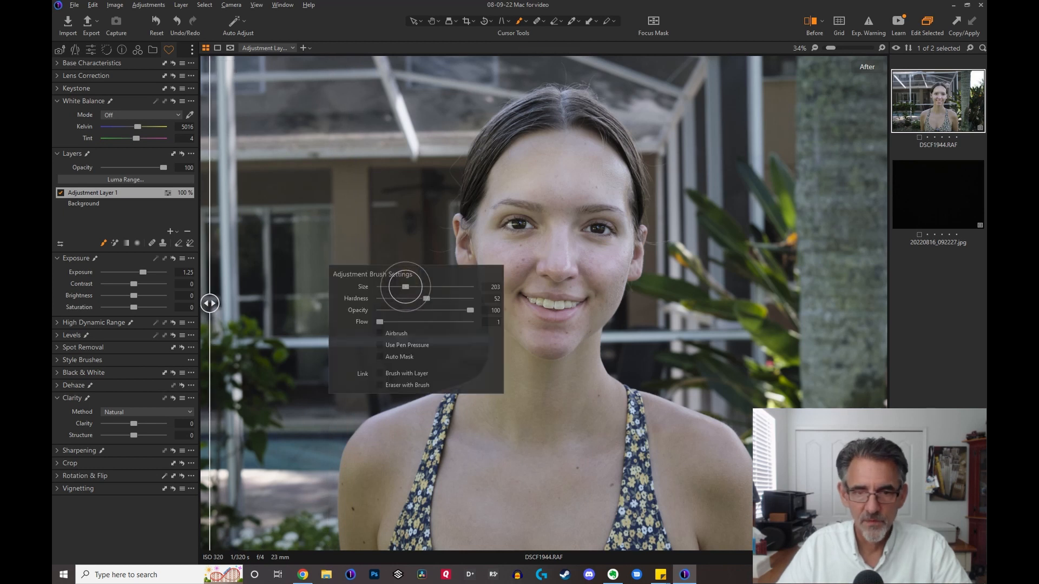
{"action": "right_click", "coordinate": [418, 287]}
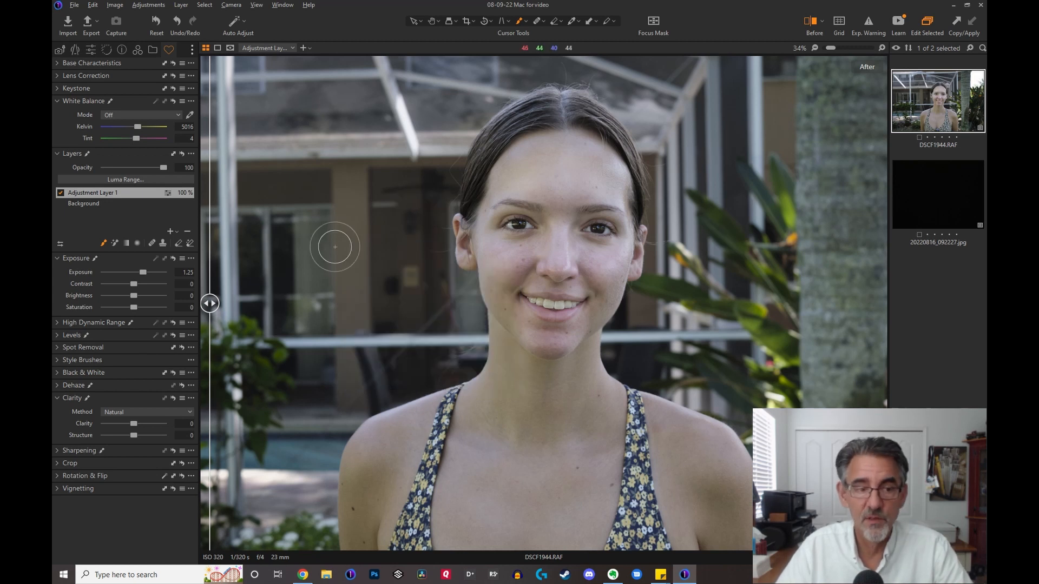
{"action": "left_click", "coordinate": [188, 232]}
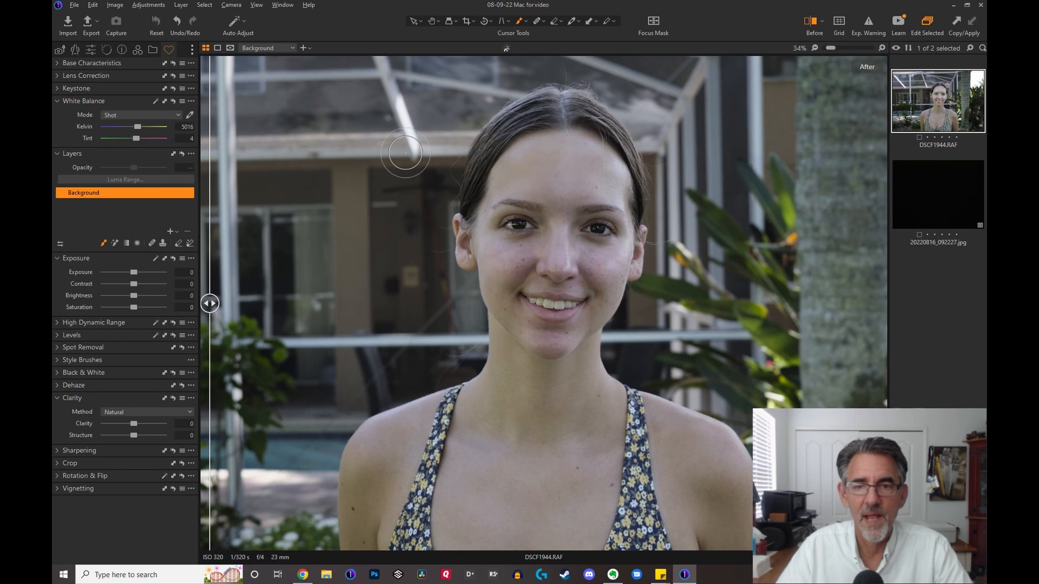
{"action": "left_click", "coordinate": [814, 28]}
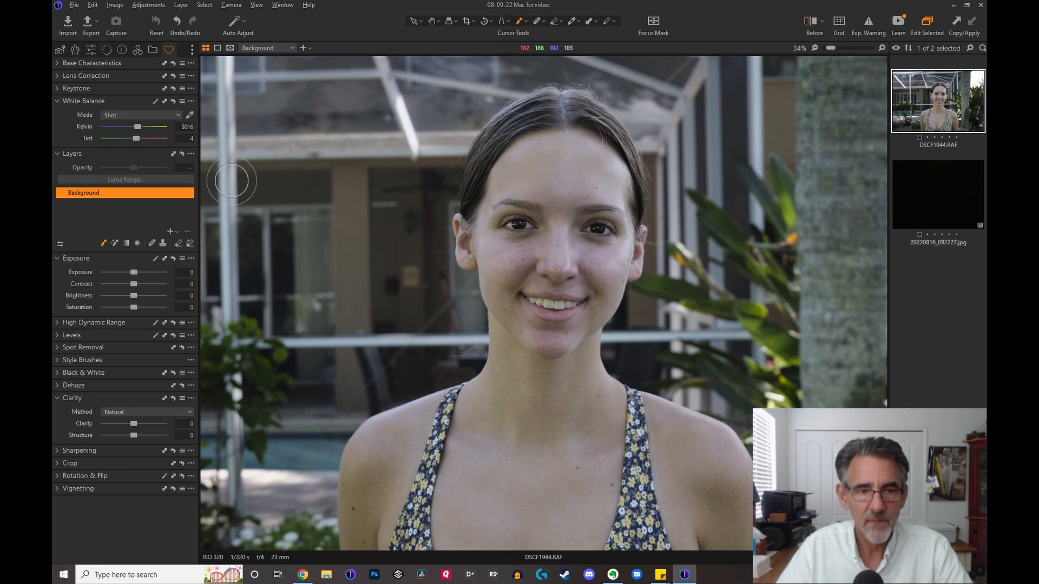
{"action": "left_click", "coordinate": [169, 232]}
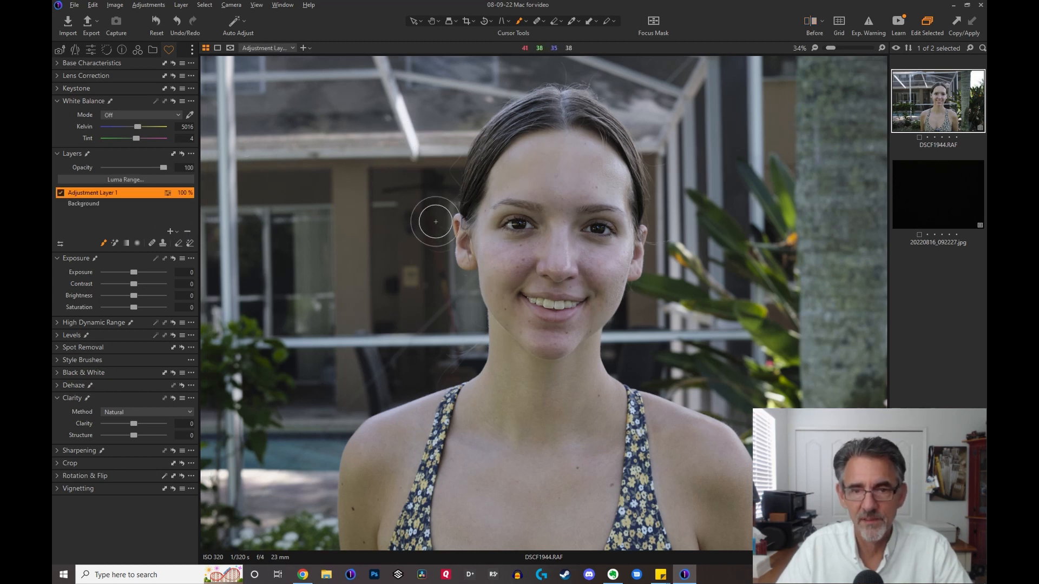
Step: Set the adjustment brush's flow to 5 and lower its opacity, keeping size 203 and hardness 52
{"action": "right_click", "coordinate": [431, 222]}
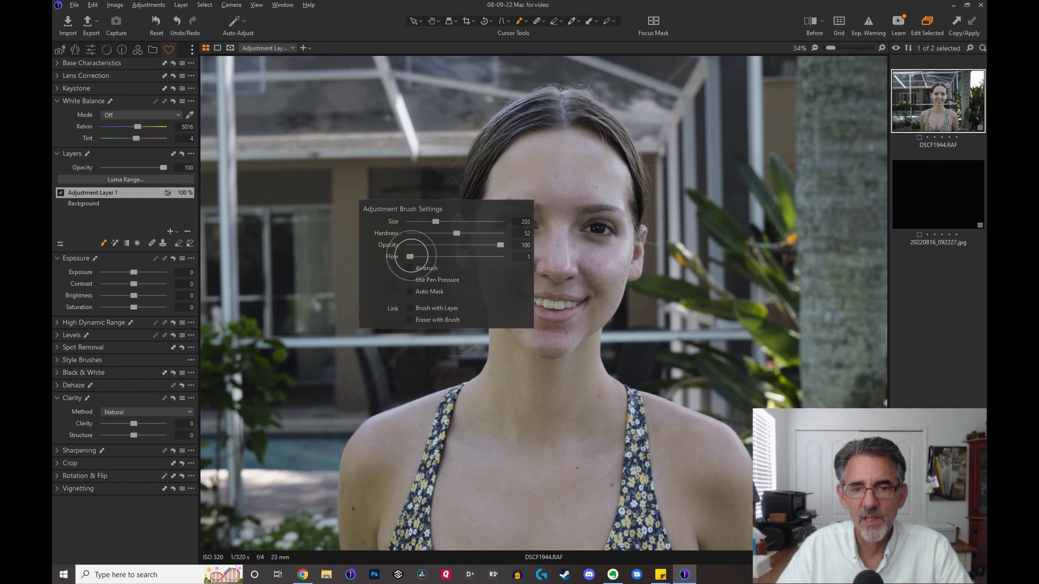
{"action": "left_click_drag", "start_coordinate": [410, 256], "coordinate": [413, 256]}
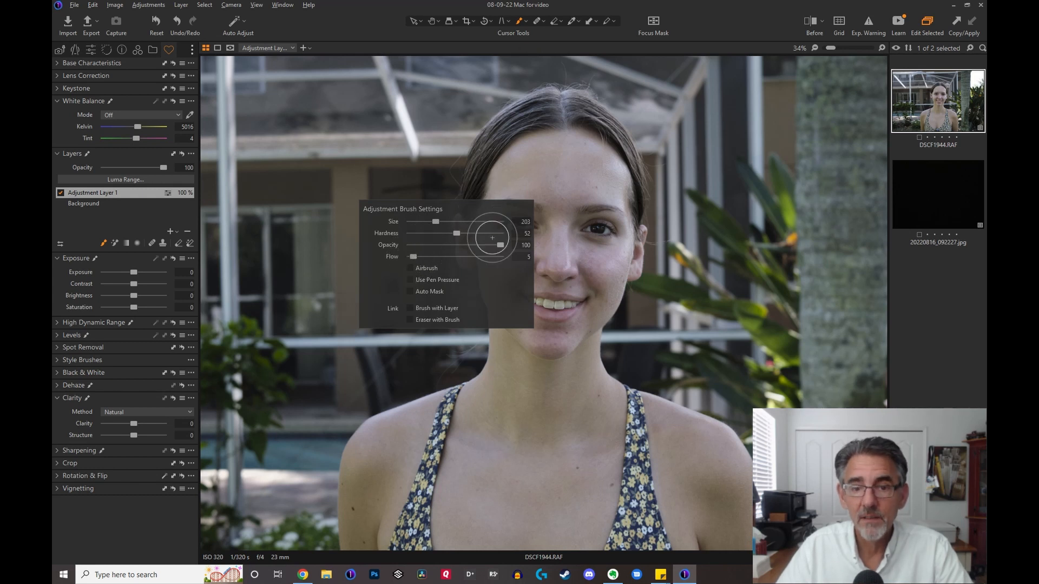
{"action": "left_click_drag", "start_coordinate": [496, 244], "coordinate": [454, 250]}
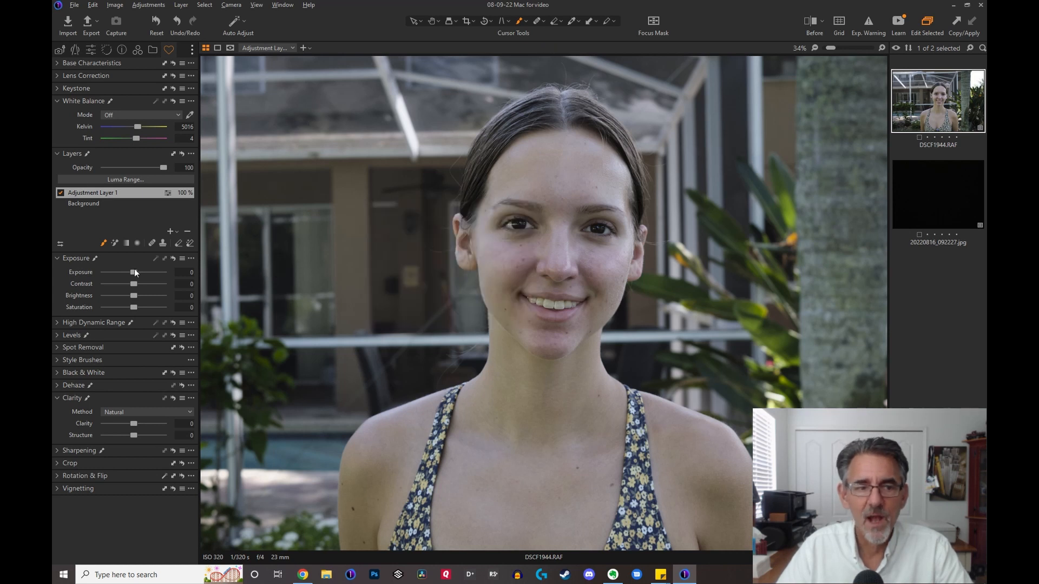
Step: Set the new layer's exposure to 0.92, brush it over the face, and compare with the layer off and on
{"action": "left_click_drag", "start_coordinate": [131, 272], "coordinate": [137, 273]}
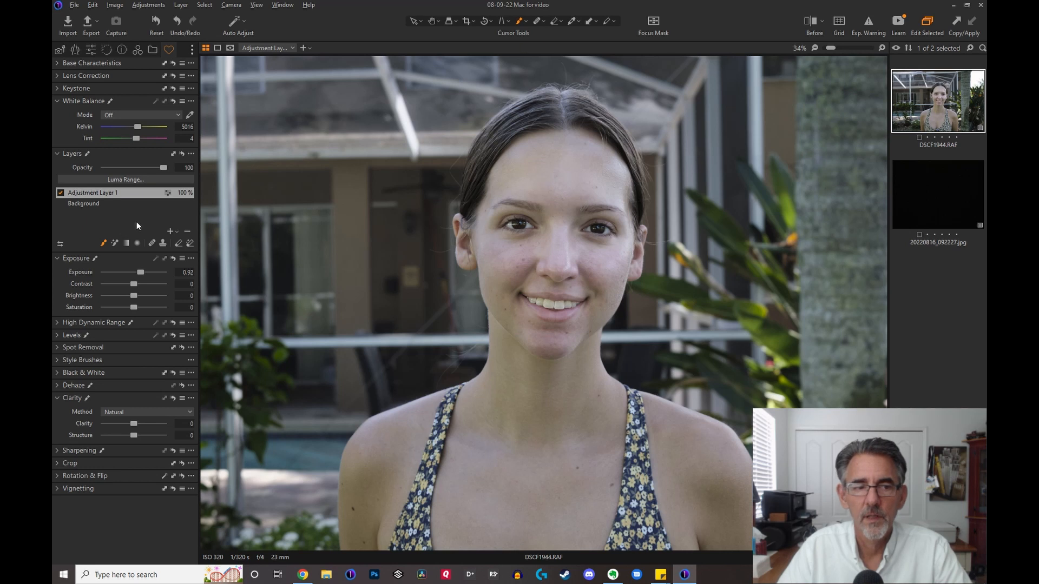
{"action": "left_click", "coordinate": [60, 195]}
{"action": "left_click", "coordinate": [60, 195]}
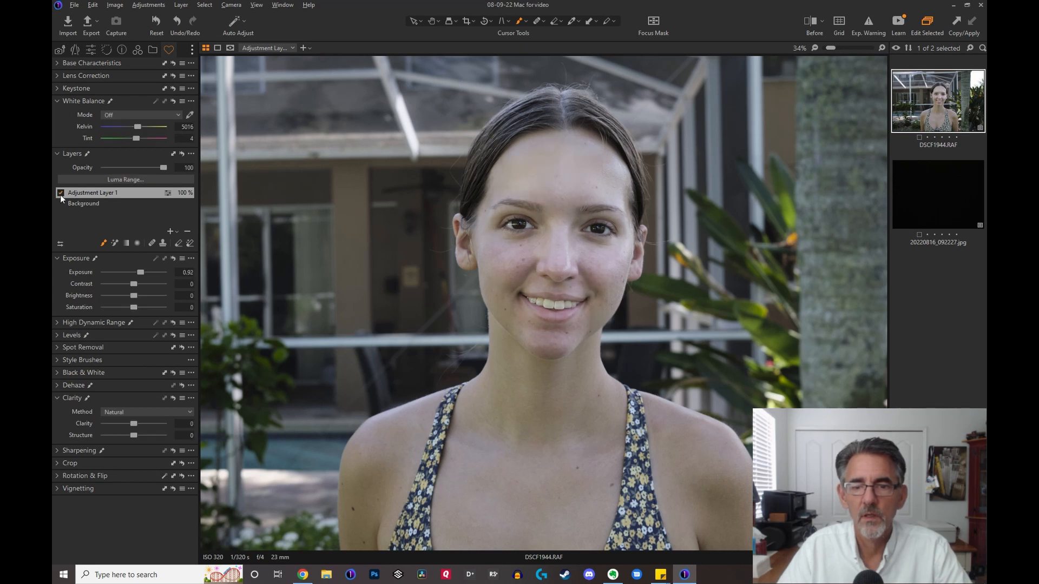
{"action": "left_click", "coordinate": [60, 193]}
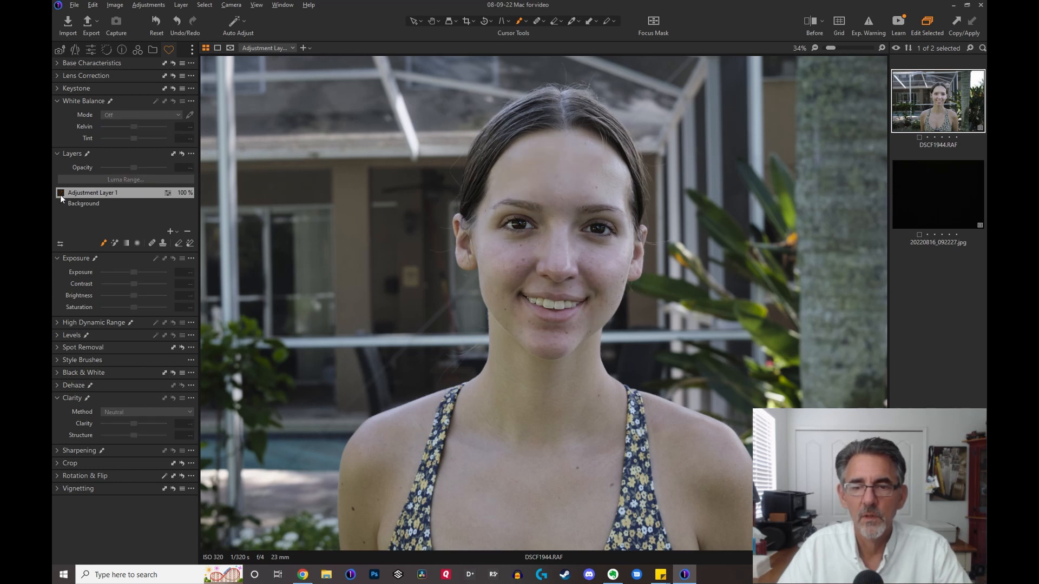
{"action": "left_click", "coordinate": [60, 194]}
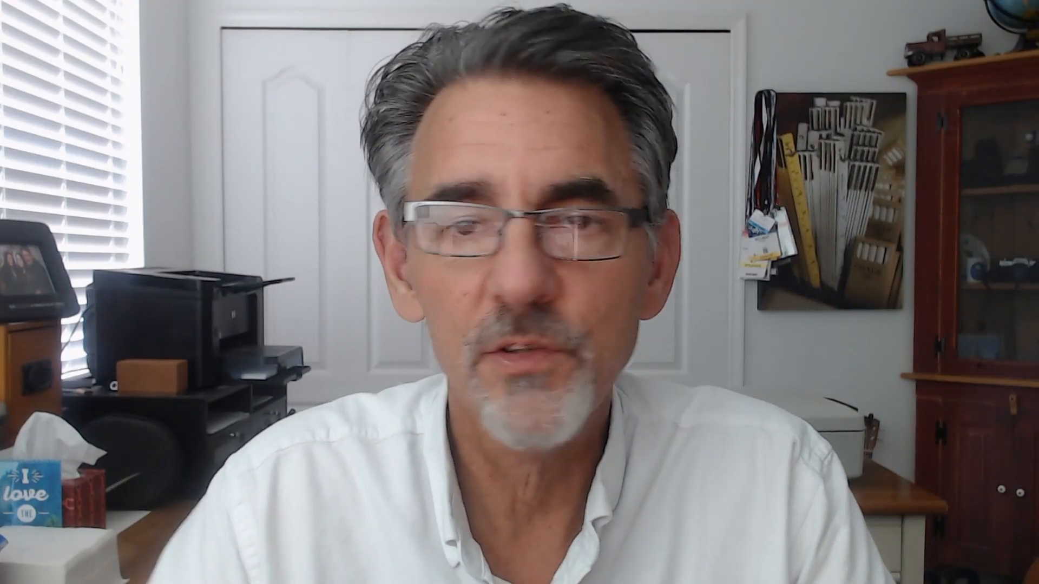